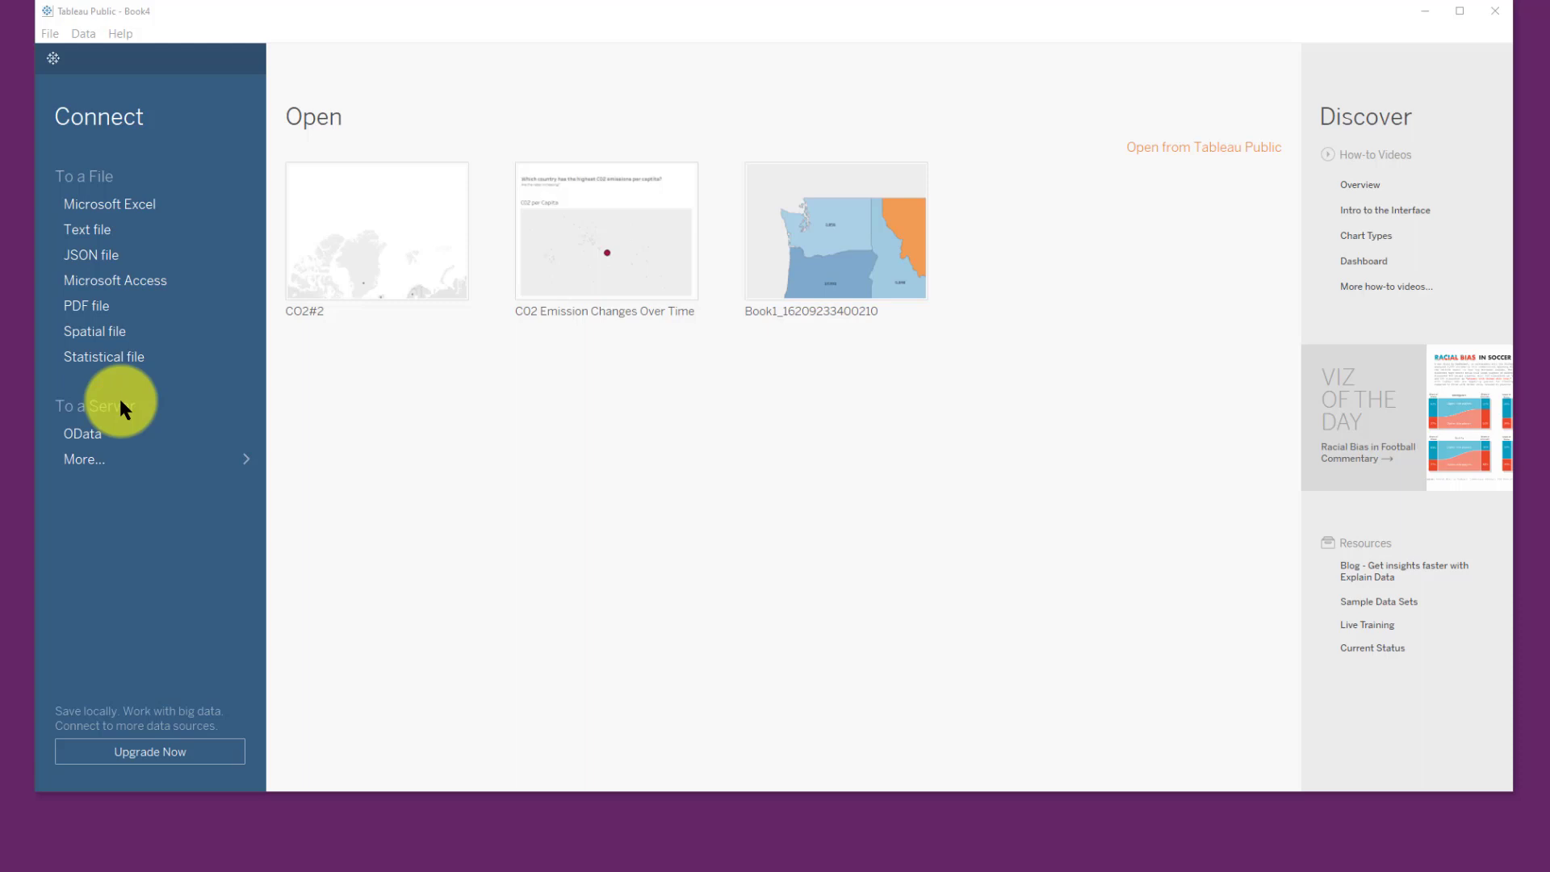
# Step: Connect to the Excel file World_Bank_CO2.xlsx in the My Tableau Repository Datasources folder
pyautogui.click(110, 204)
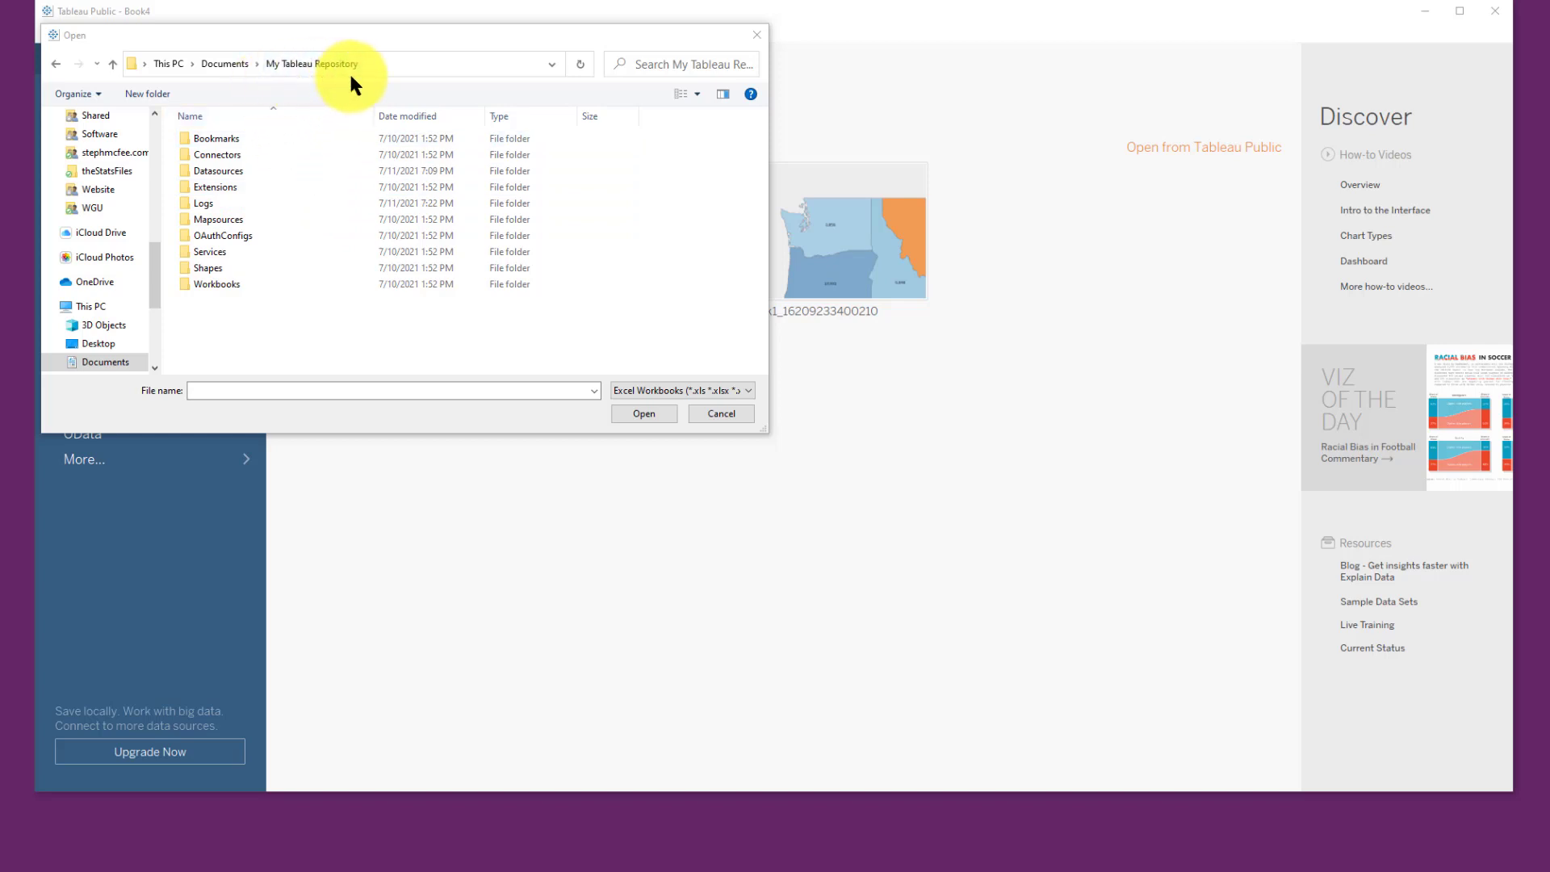
pyautogui.doubleClick(292, 171)
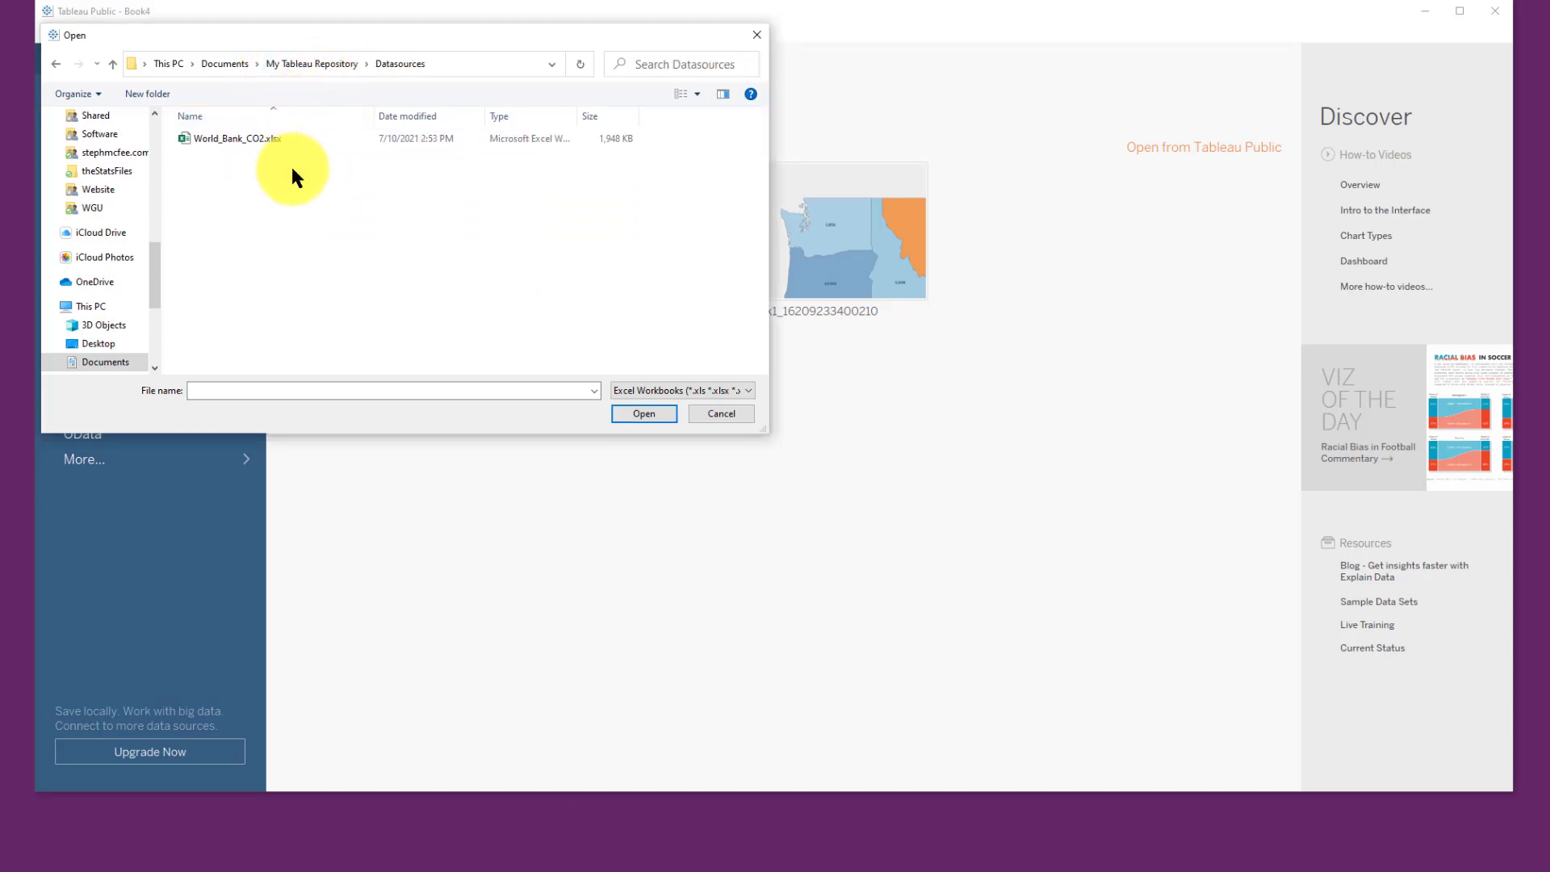
pyautogui.click(196, 139)
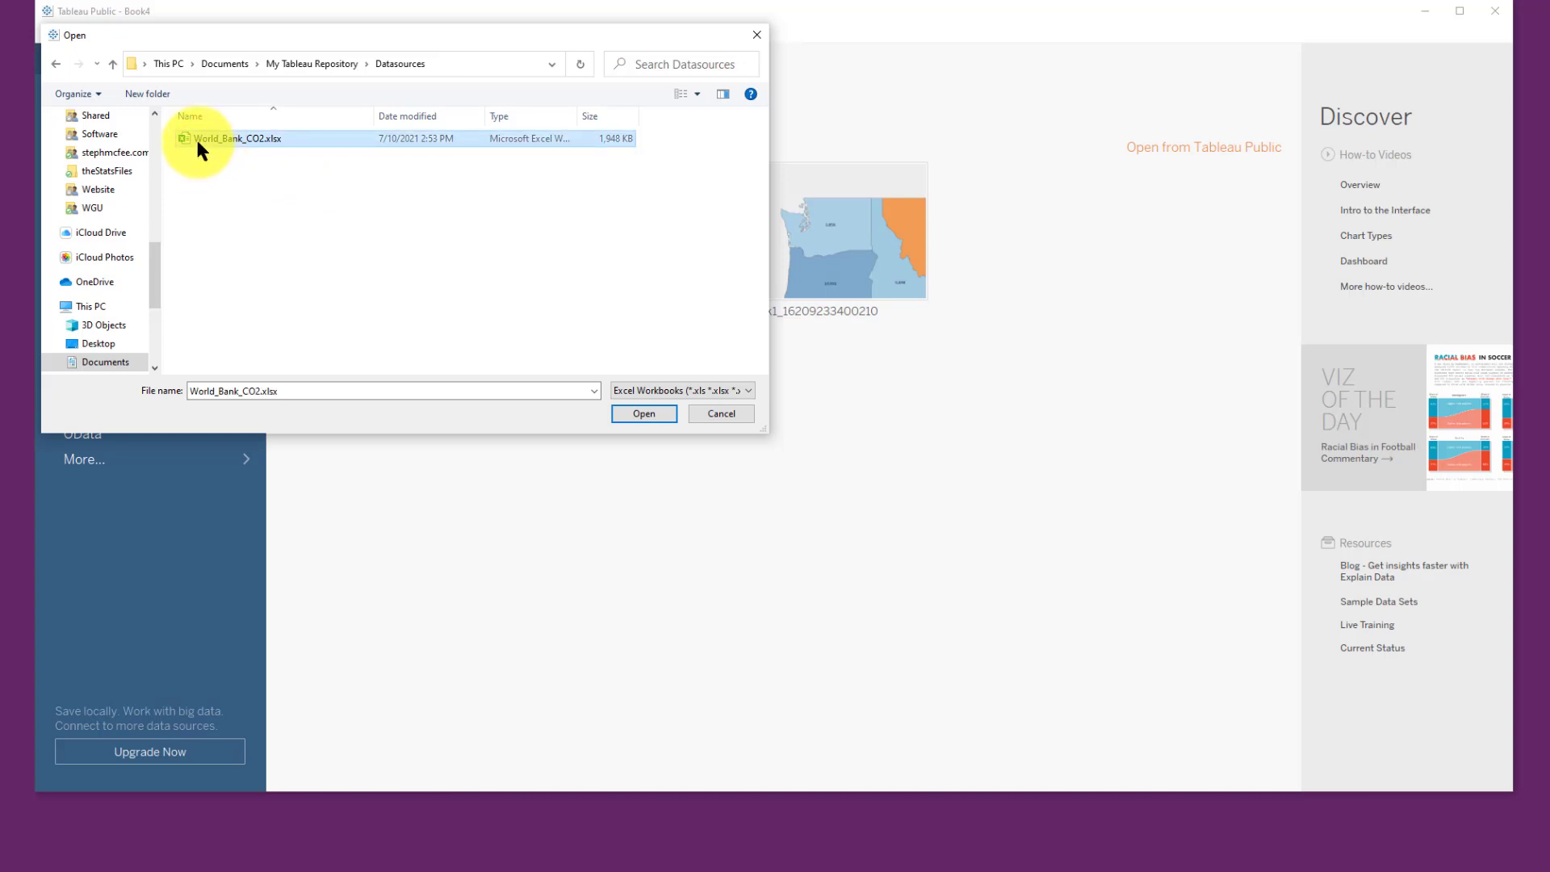
pyautogui.click(656, 411)
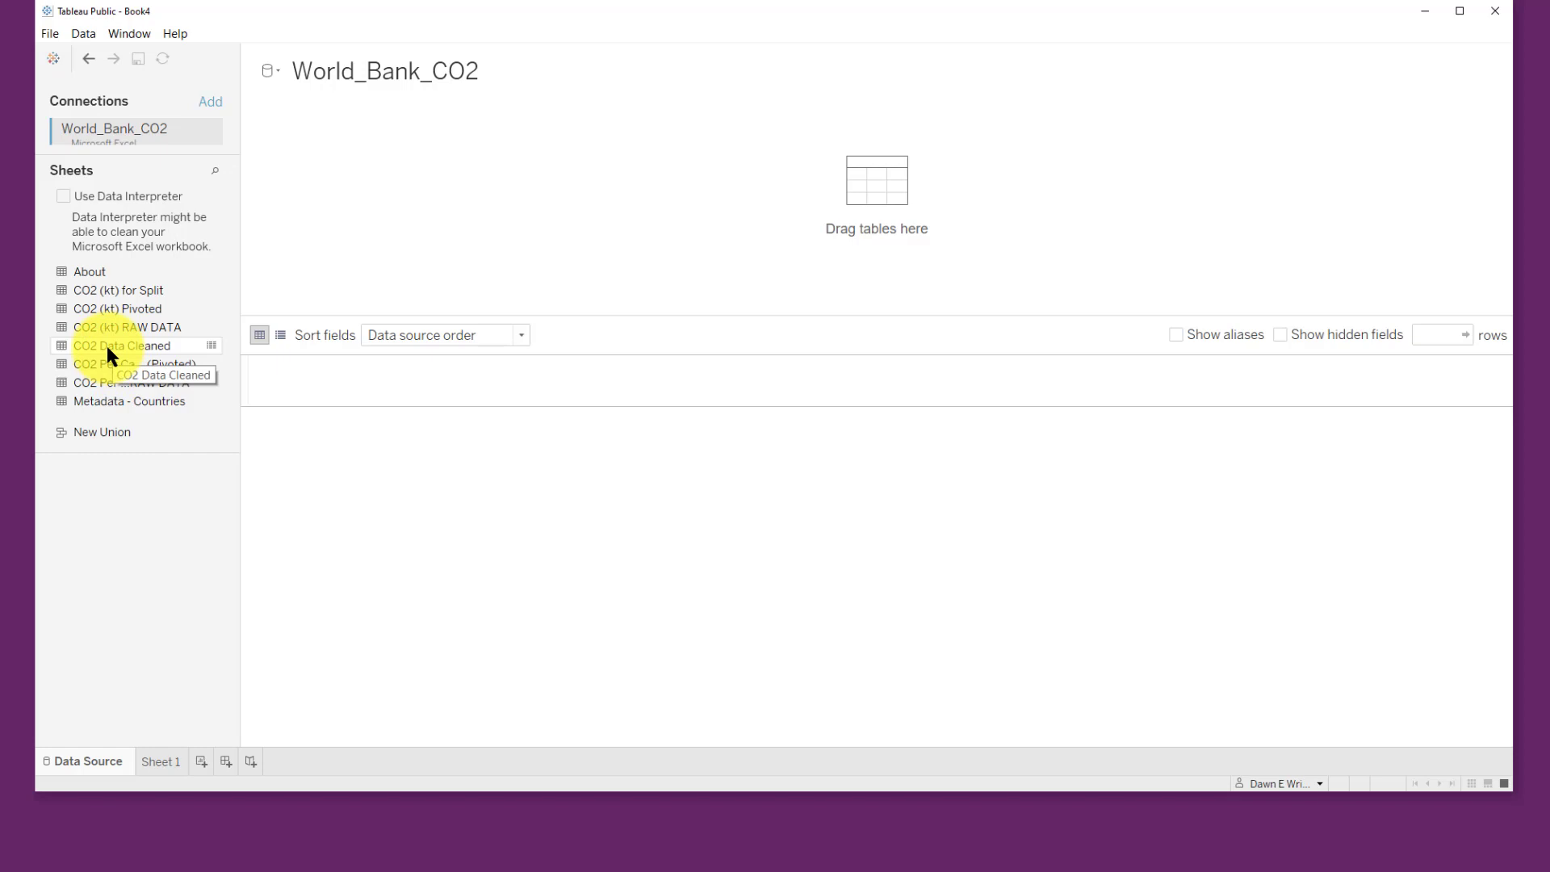
# Step: Add the CO2 Data Cleaned table to the data source and open Sheet 1
pyautogui.moveTo(106, 345); pyautogui.dragTo(849, 181)
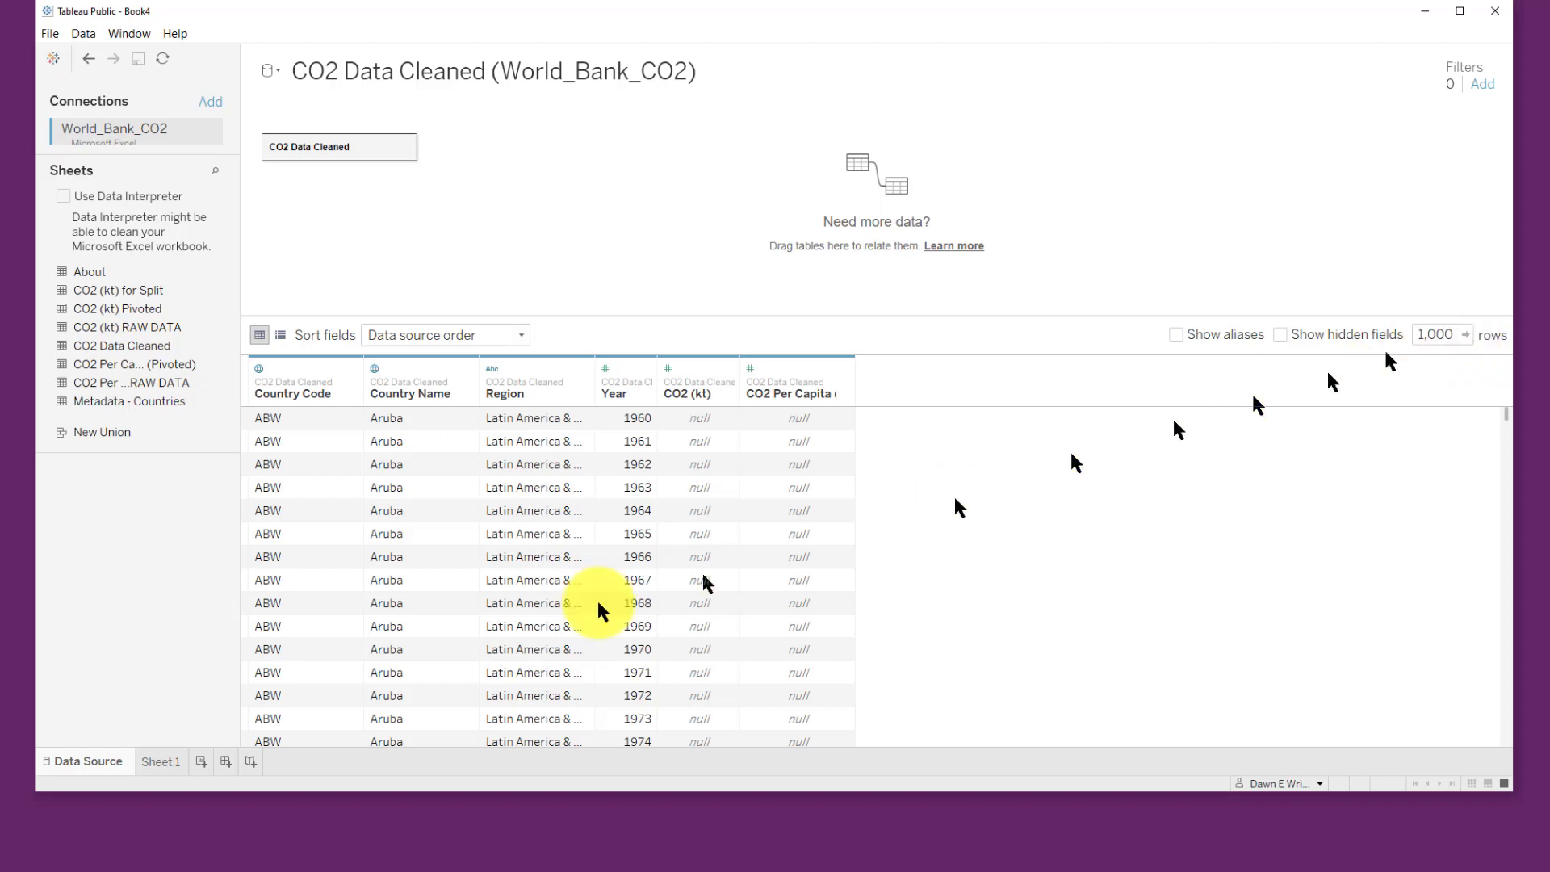
pyautogui.doubleClick(172, 761)
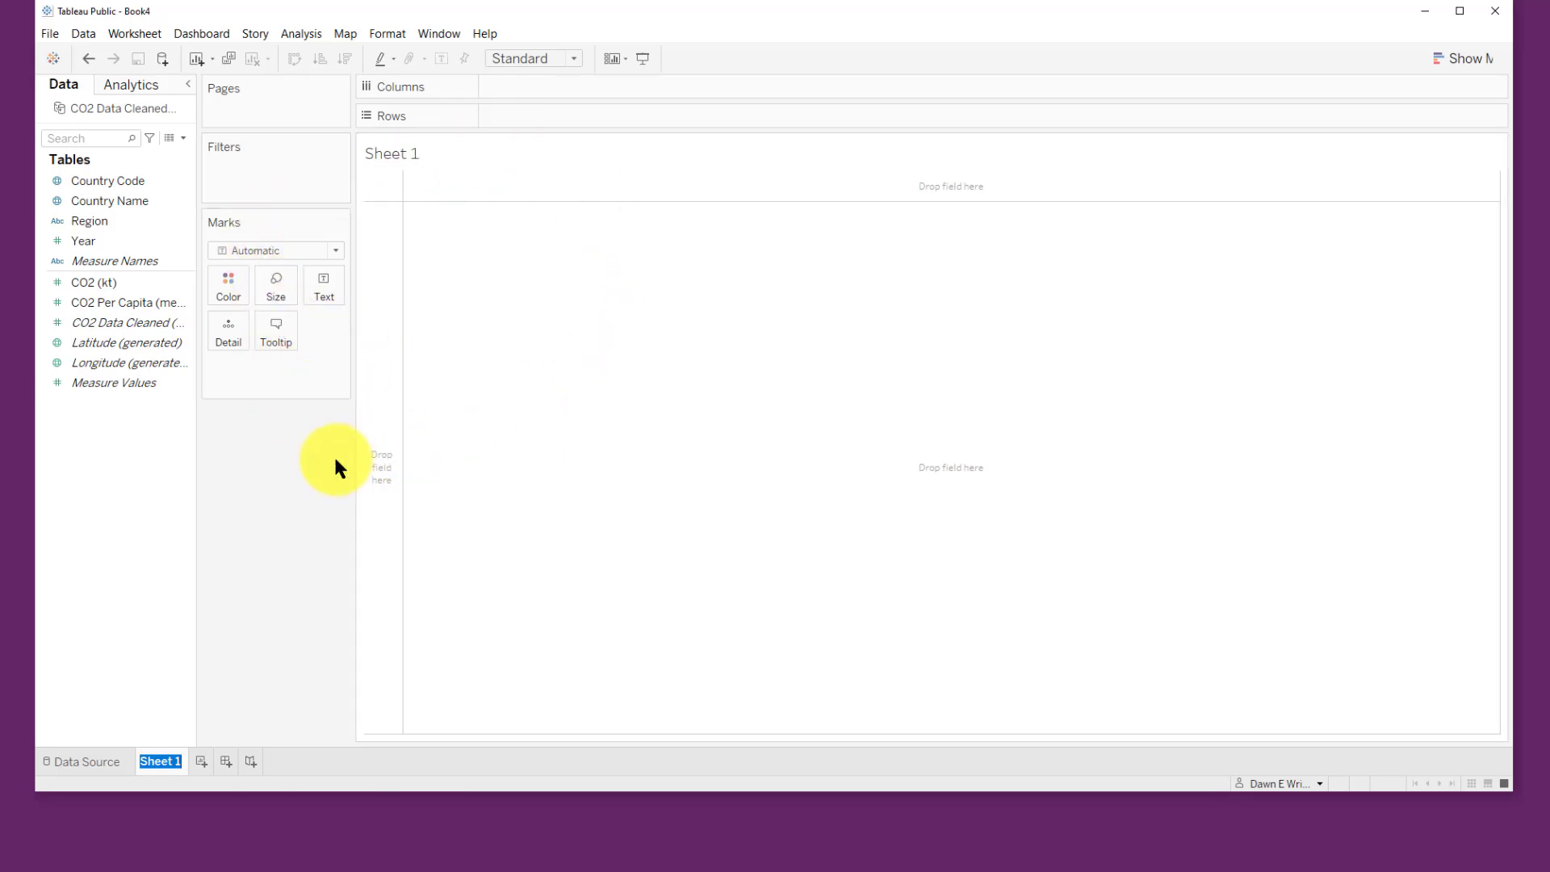
# Step: Build a map of countries from Country Name and size the marks by CO2 Per Capita
pyautogui.click(117, 201)
pyautogui.moveTo(128, 206); pyautogui.dragTo(961, 492)
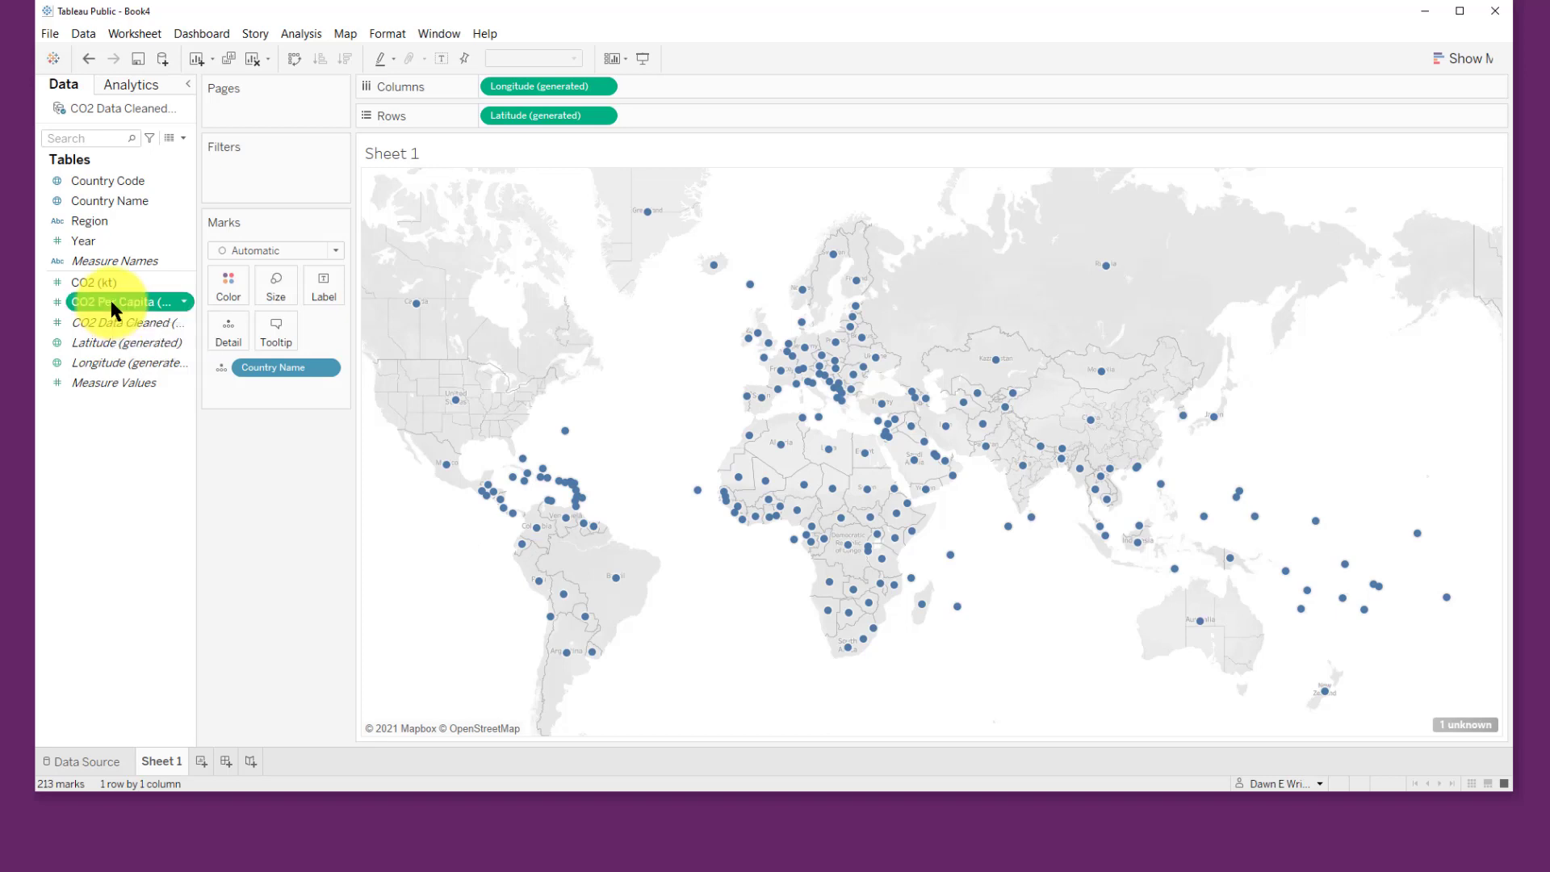
pyautogui.moveTo(110, 296); pyautogui.dragTo(930, 458)
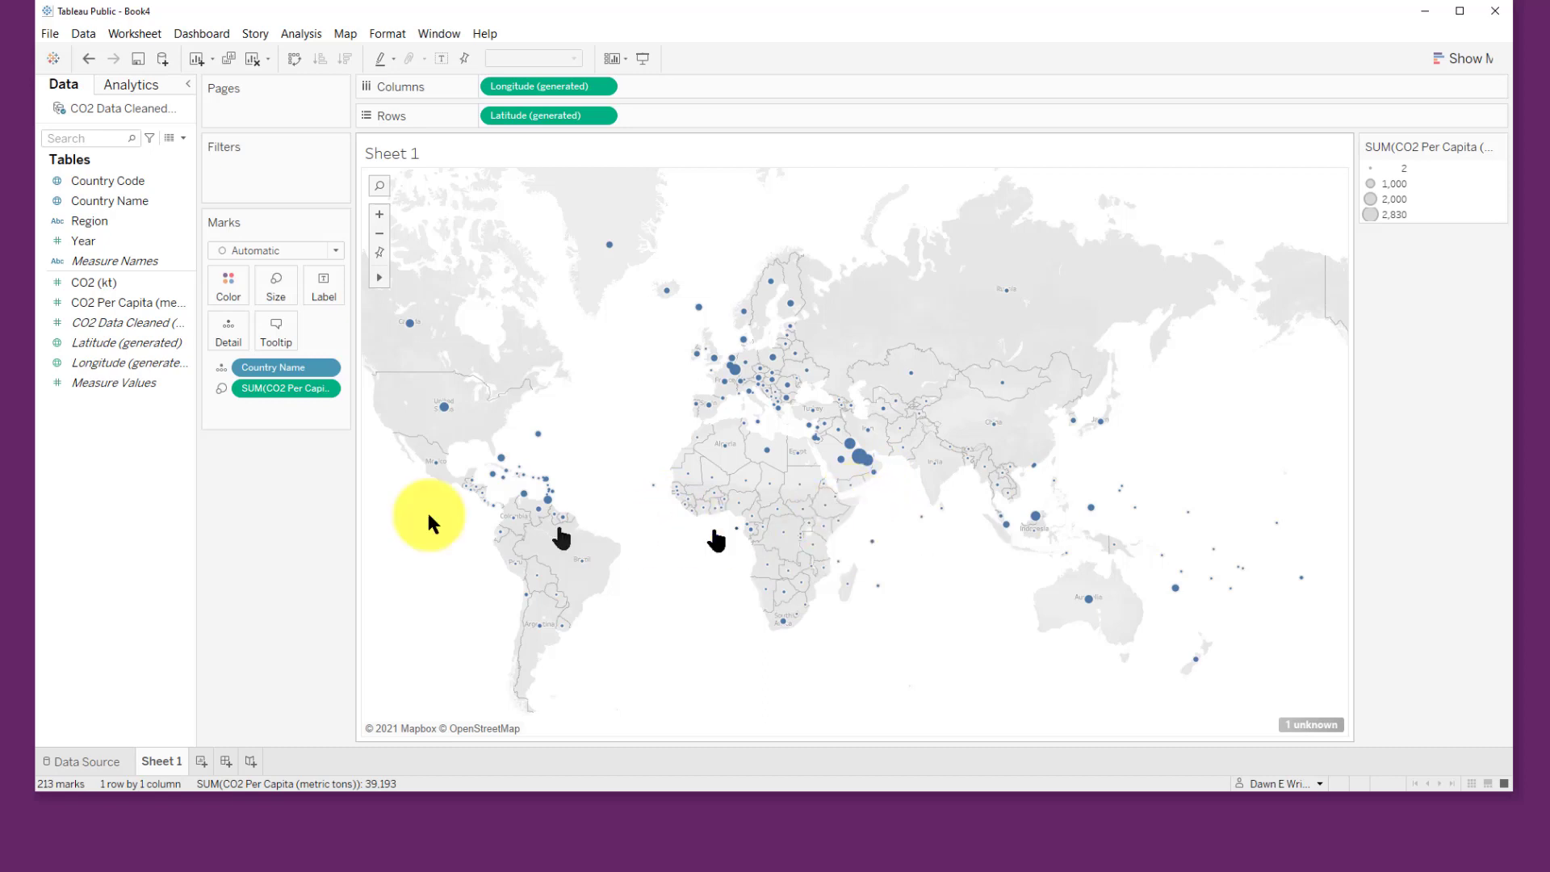
# Step: Color the map marks by CO2 Per Capita using a reversed Red-Black-White Diverging palette
pyautogui.click(80, 302)
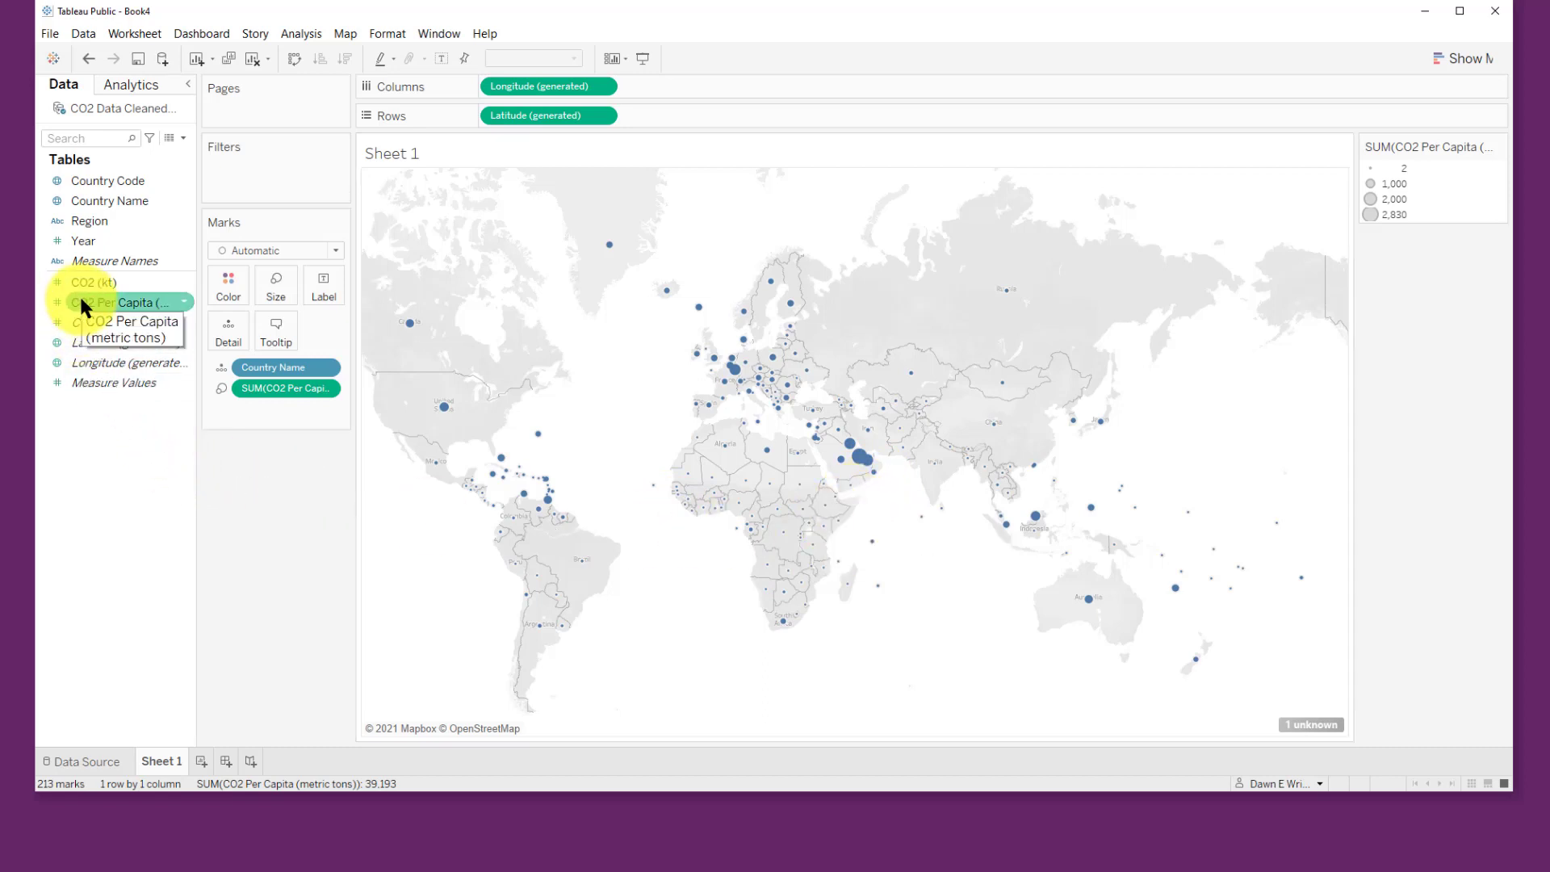
pyautogui.moveTo(81, 303); pyautogui.dragTo(228, 278)
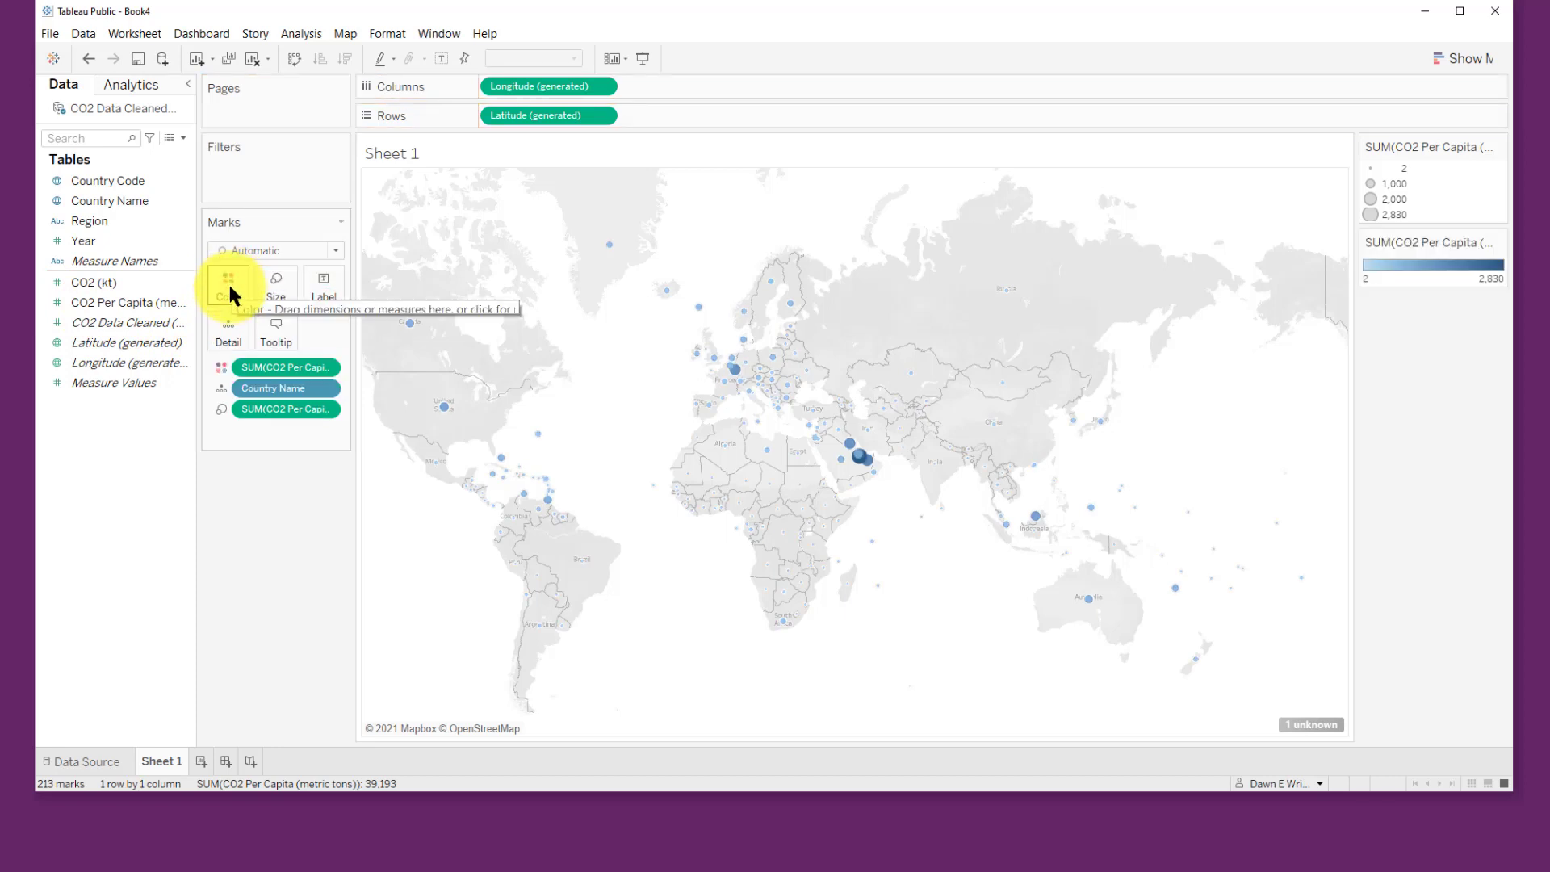
pyautogui.click(230, 287)
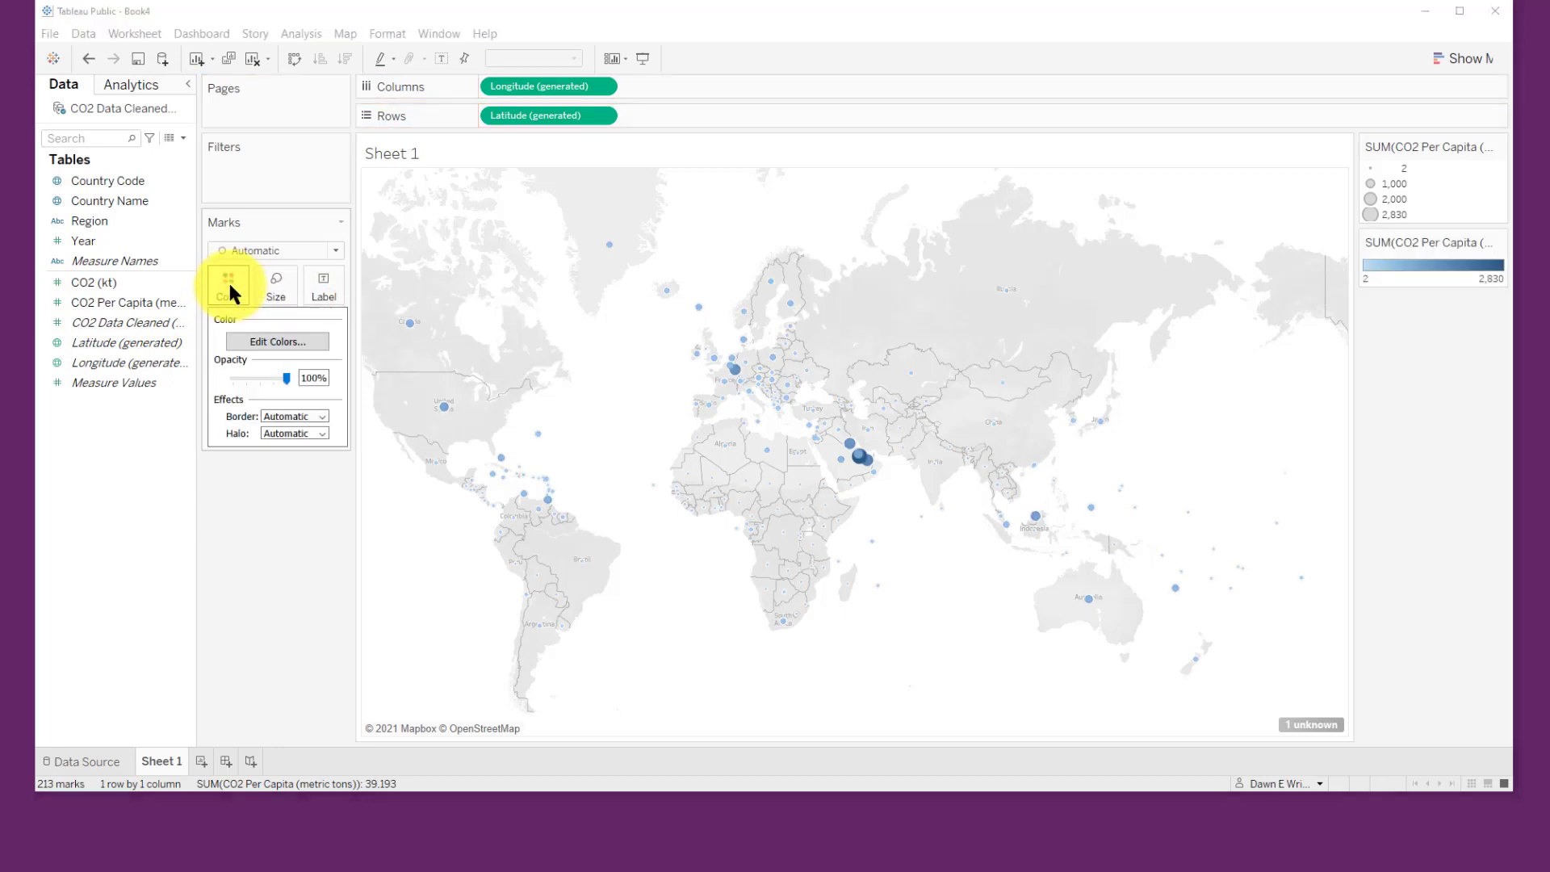
pyautogui.click(275, 341)
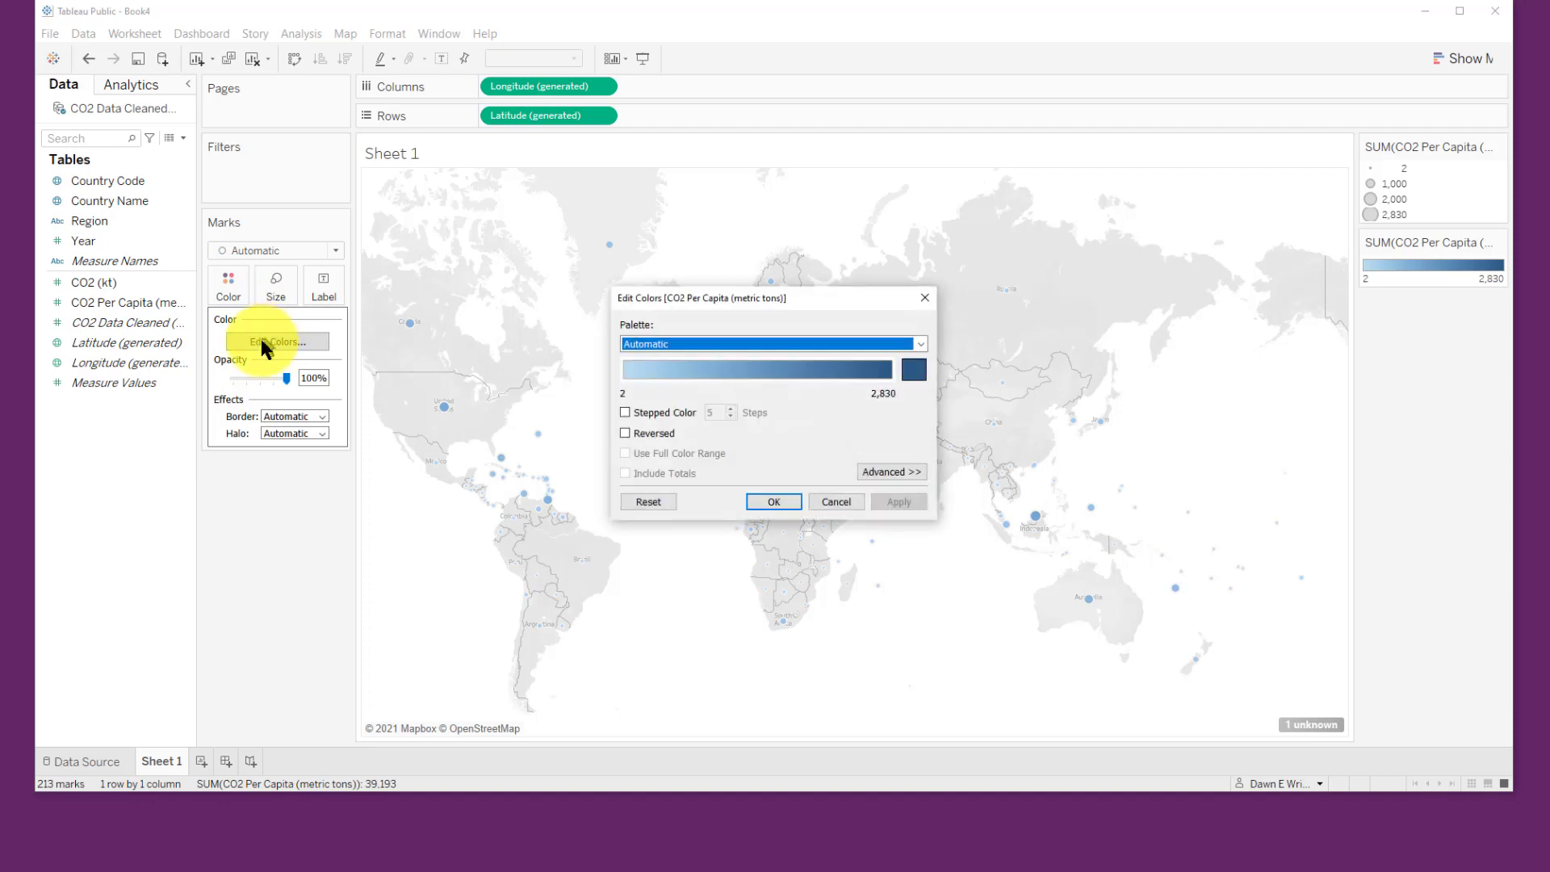
pyautogui.click(921, 344)
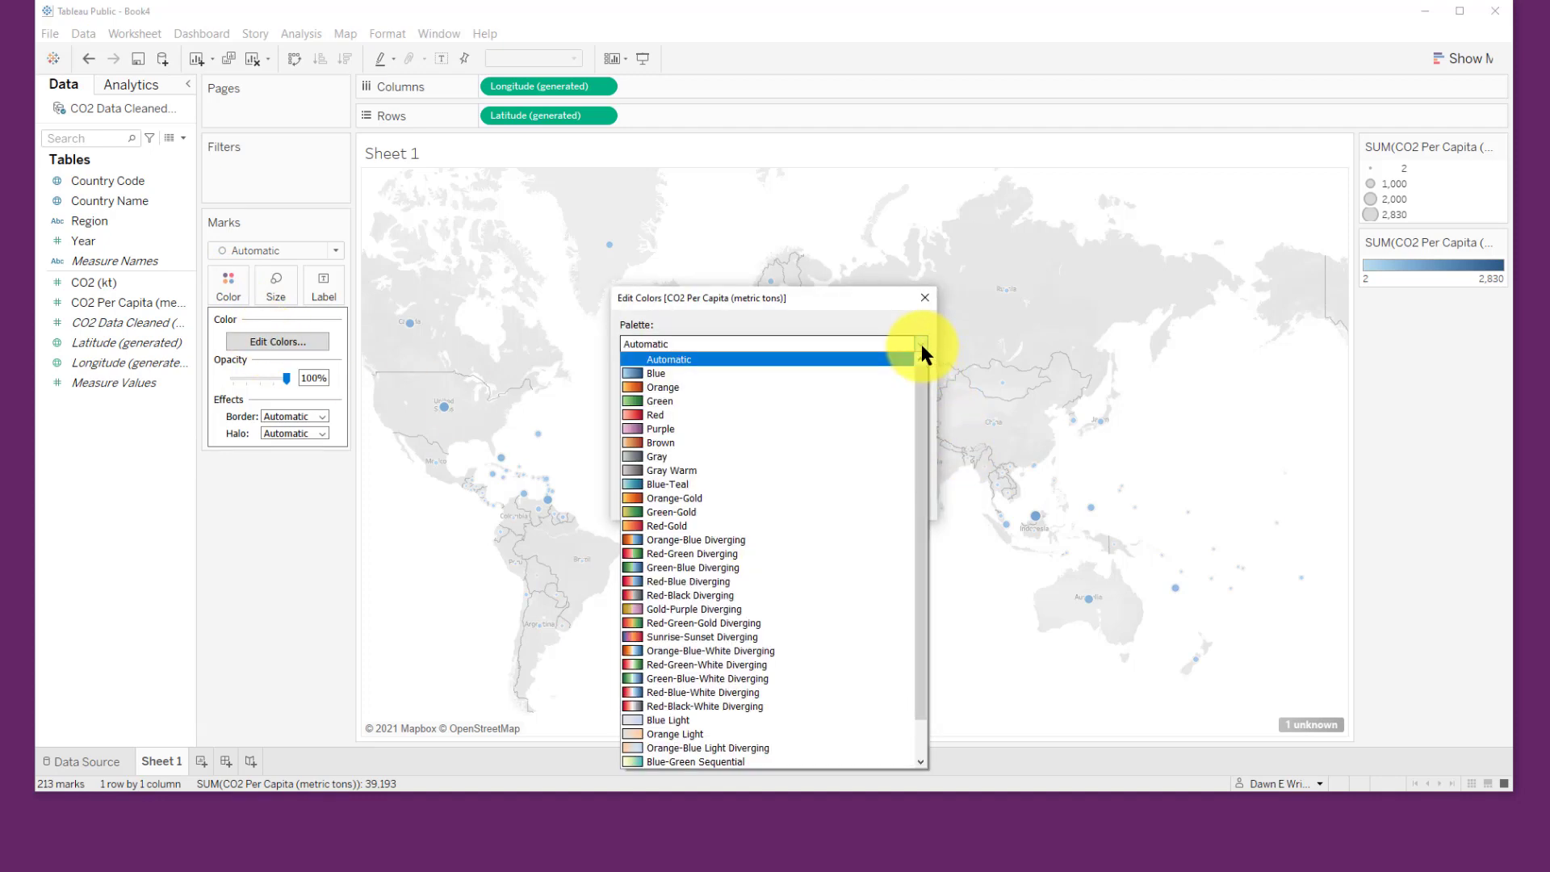
pyautogui.click(861, 701)
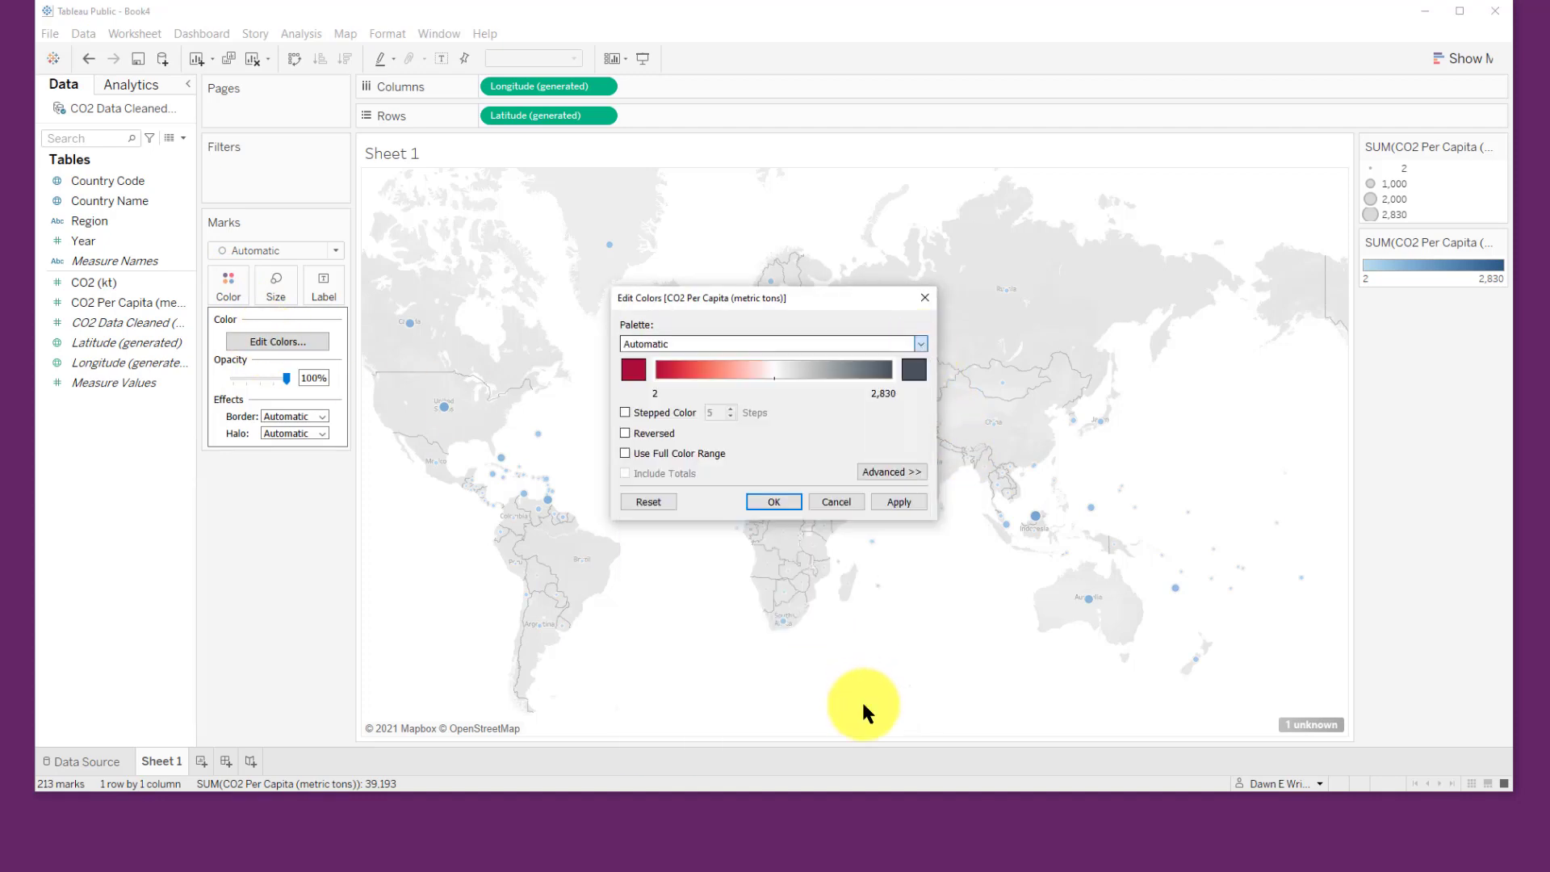
pyautogui.click(651, 431)
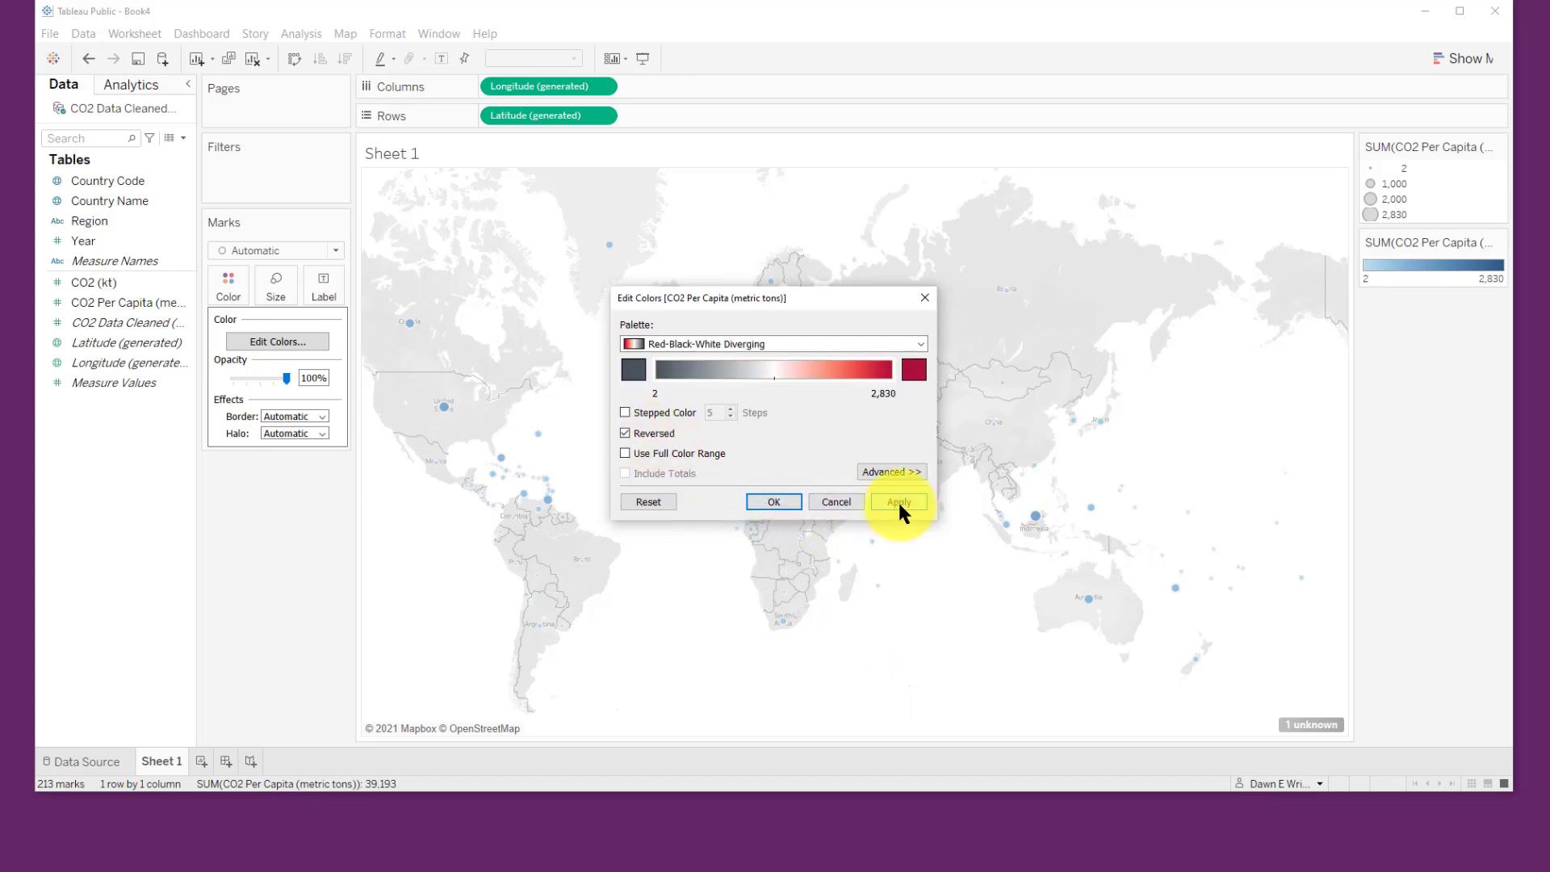
pyautogui.click(788, 501)
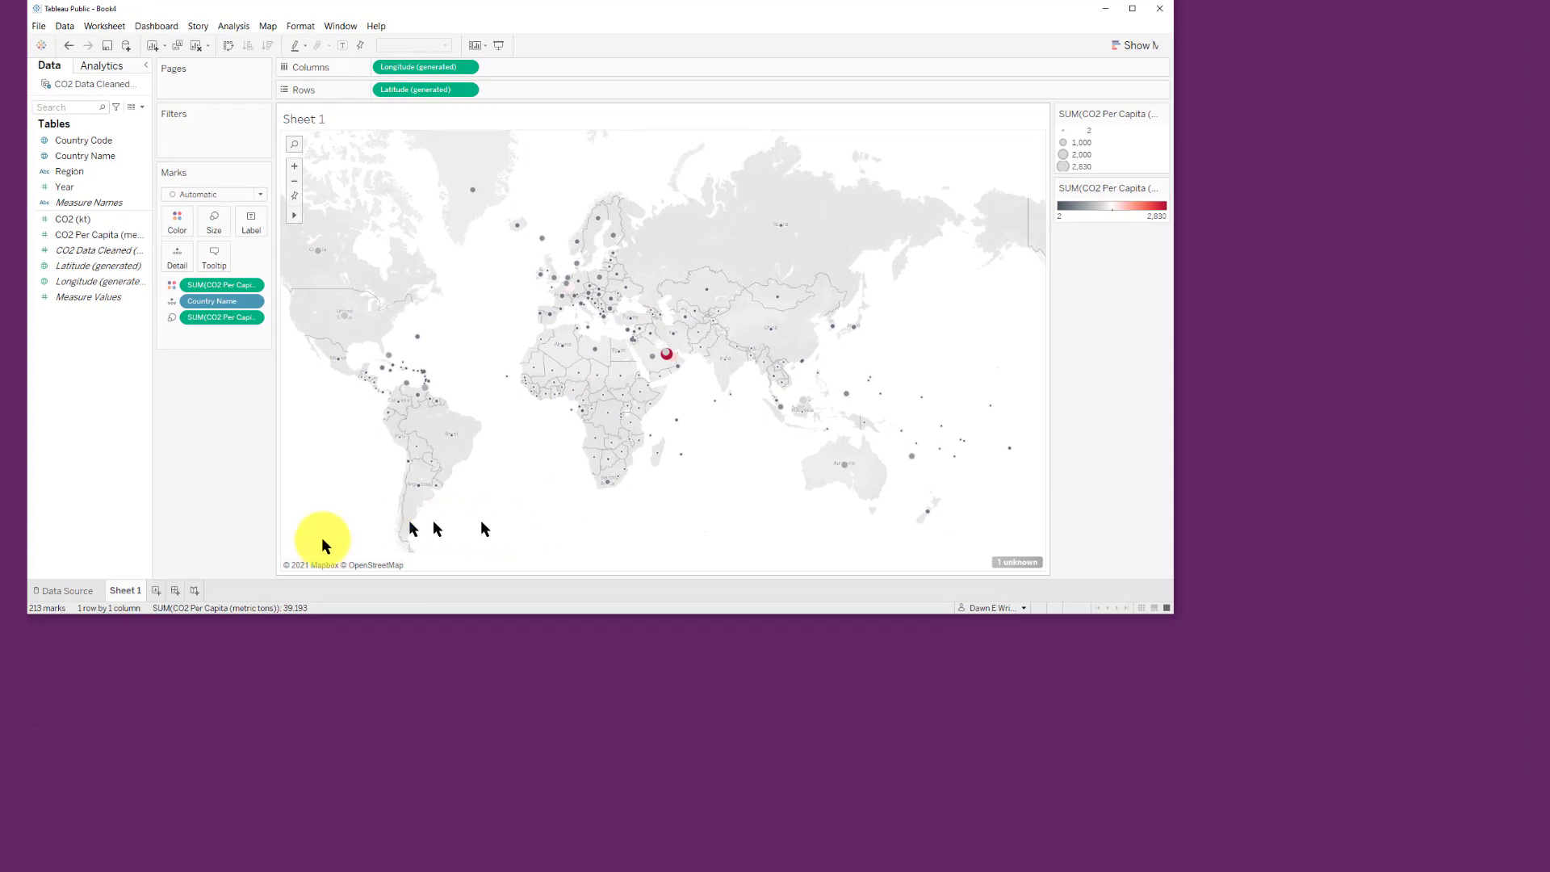
# Step: Rename Sheet 1 as CO2 Per Capita
pyautogui.rightClick(121, 596)
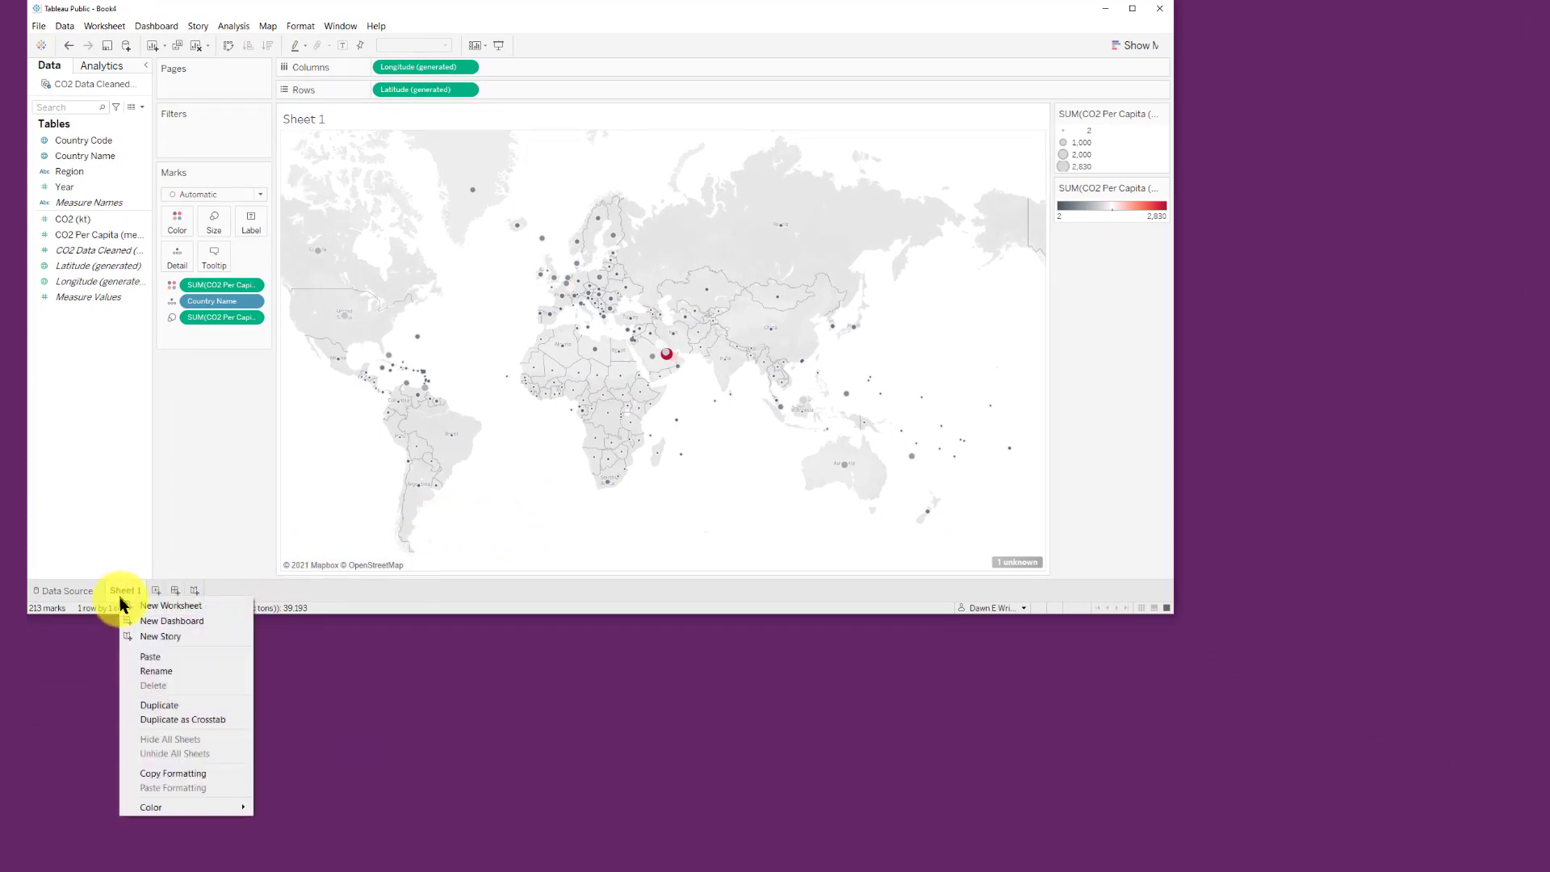
pyautogui.click(163, 674)
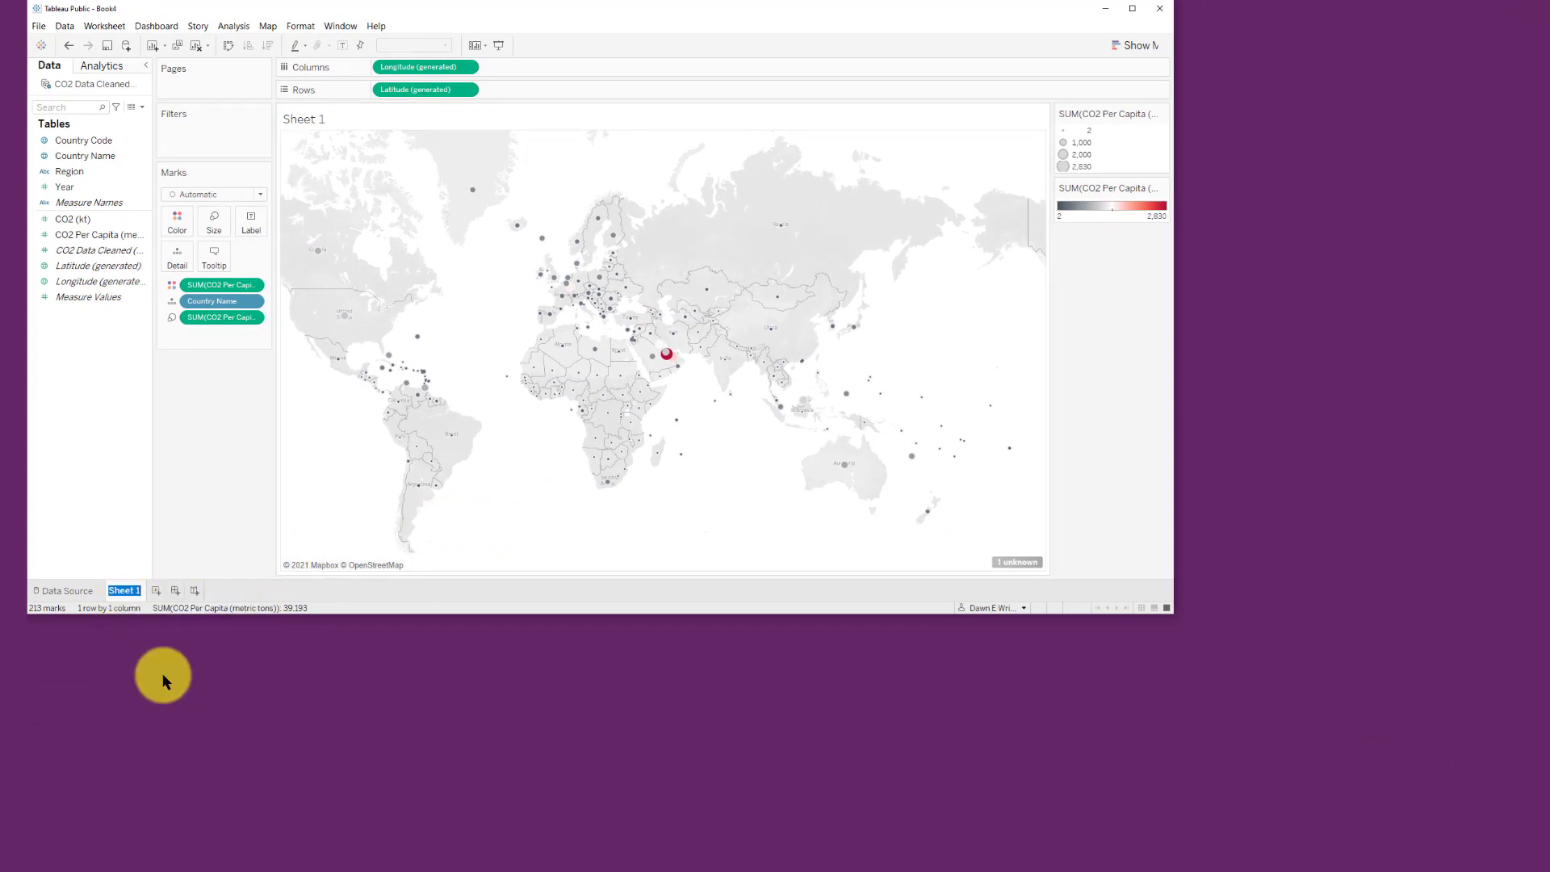
pyautogui.write('CO2 Per Capita')
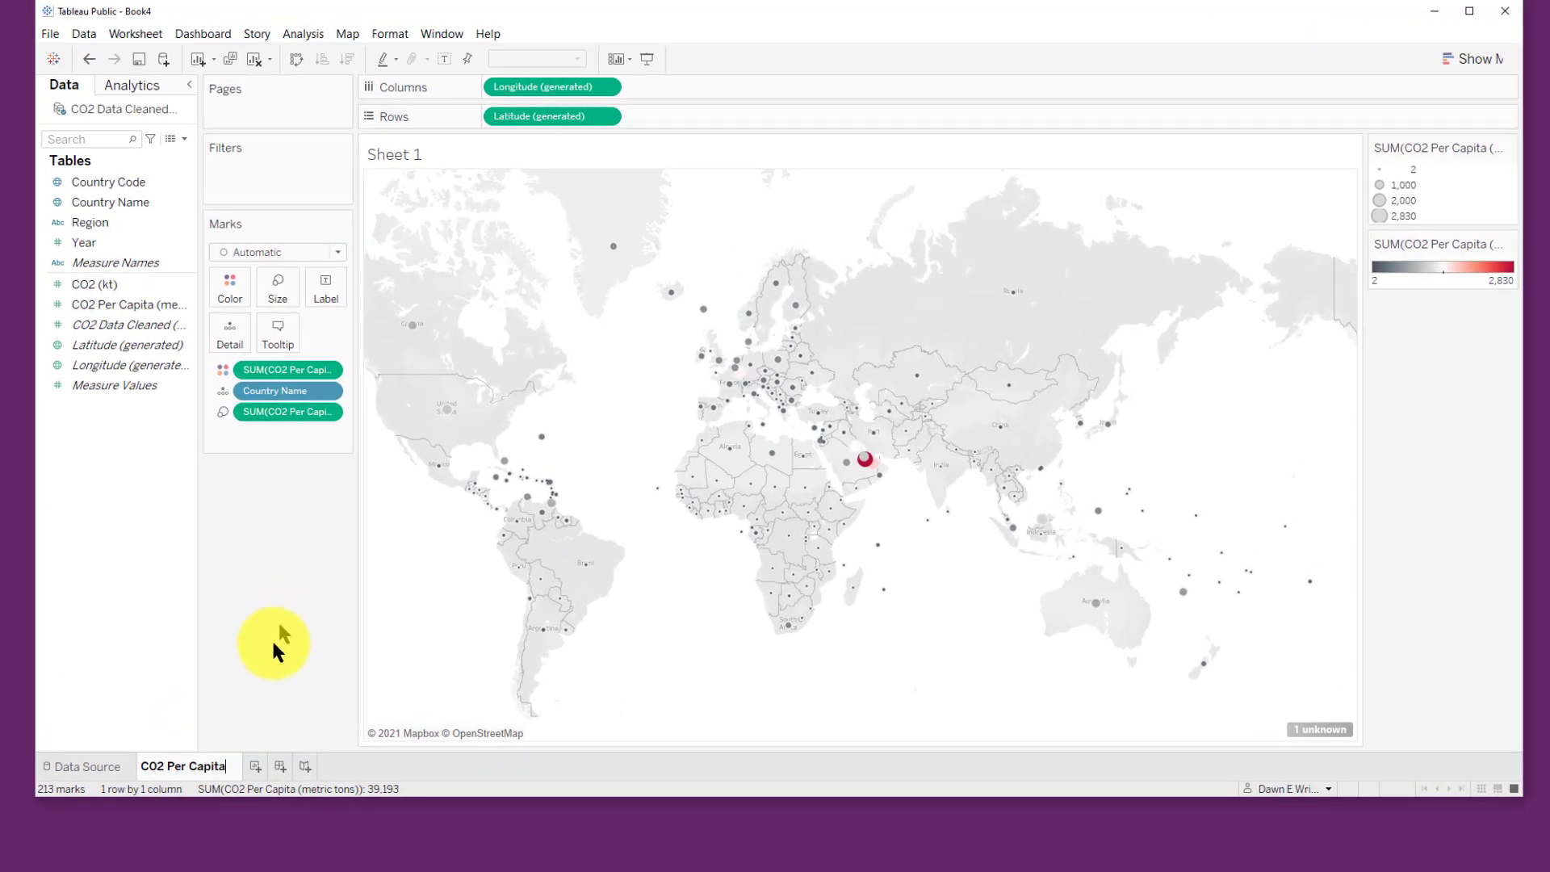
# Step: Create a new worksheet charting CO2 Per Capita by Year as a line, with a separate line per country
pyautogui.click(256, 765)
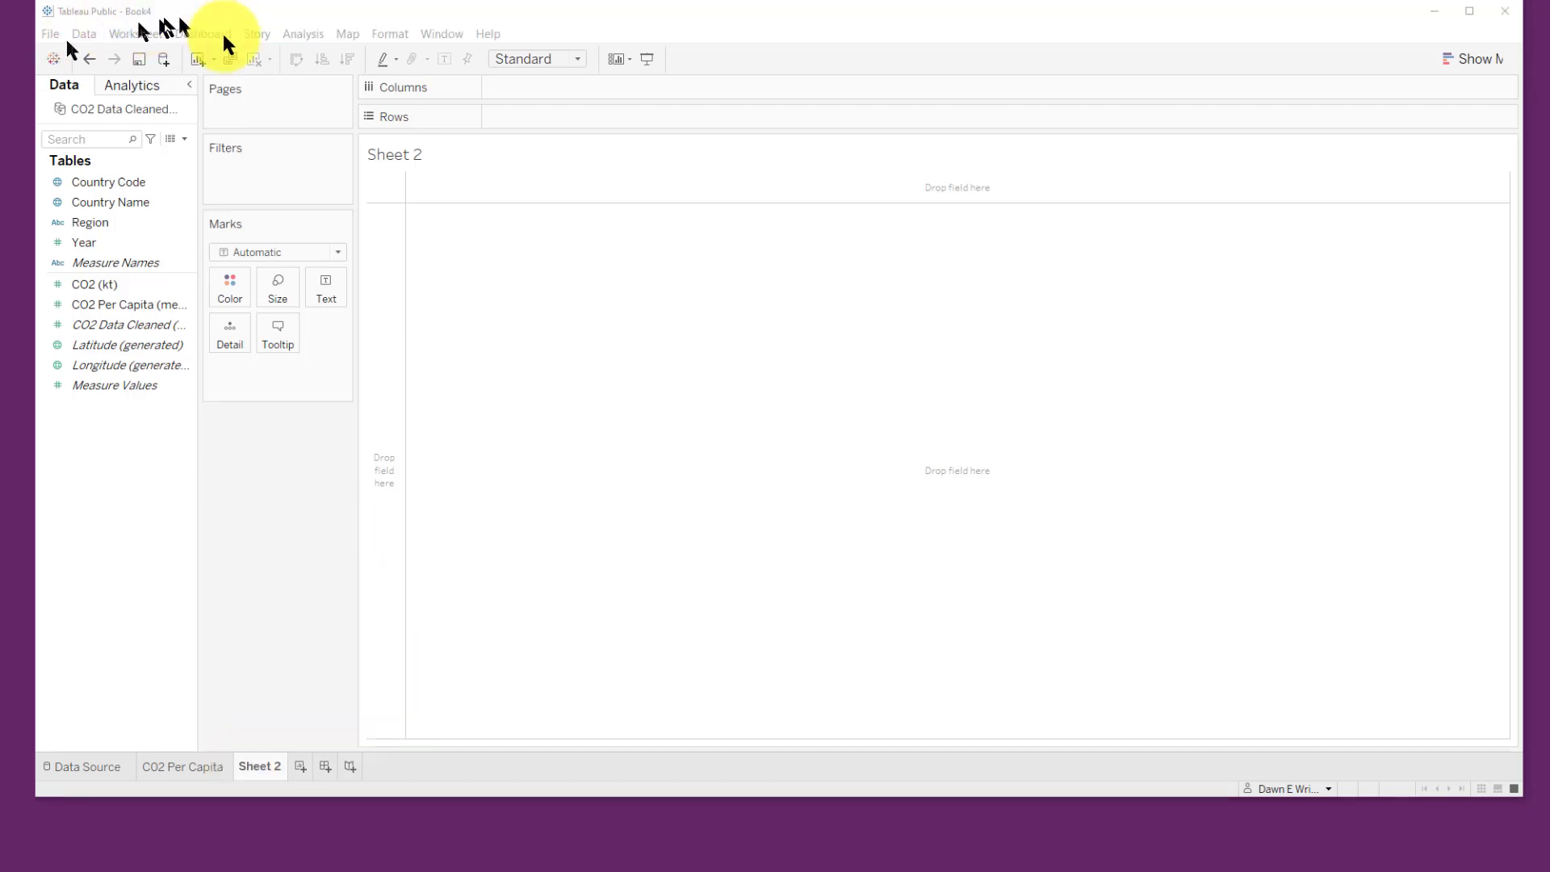
pyautogui.click(133, 365)
pyautogui.click(142, 307)
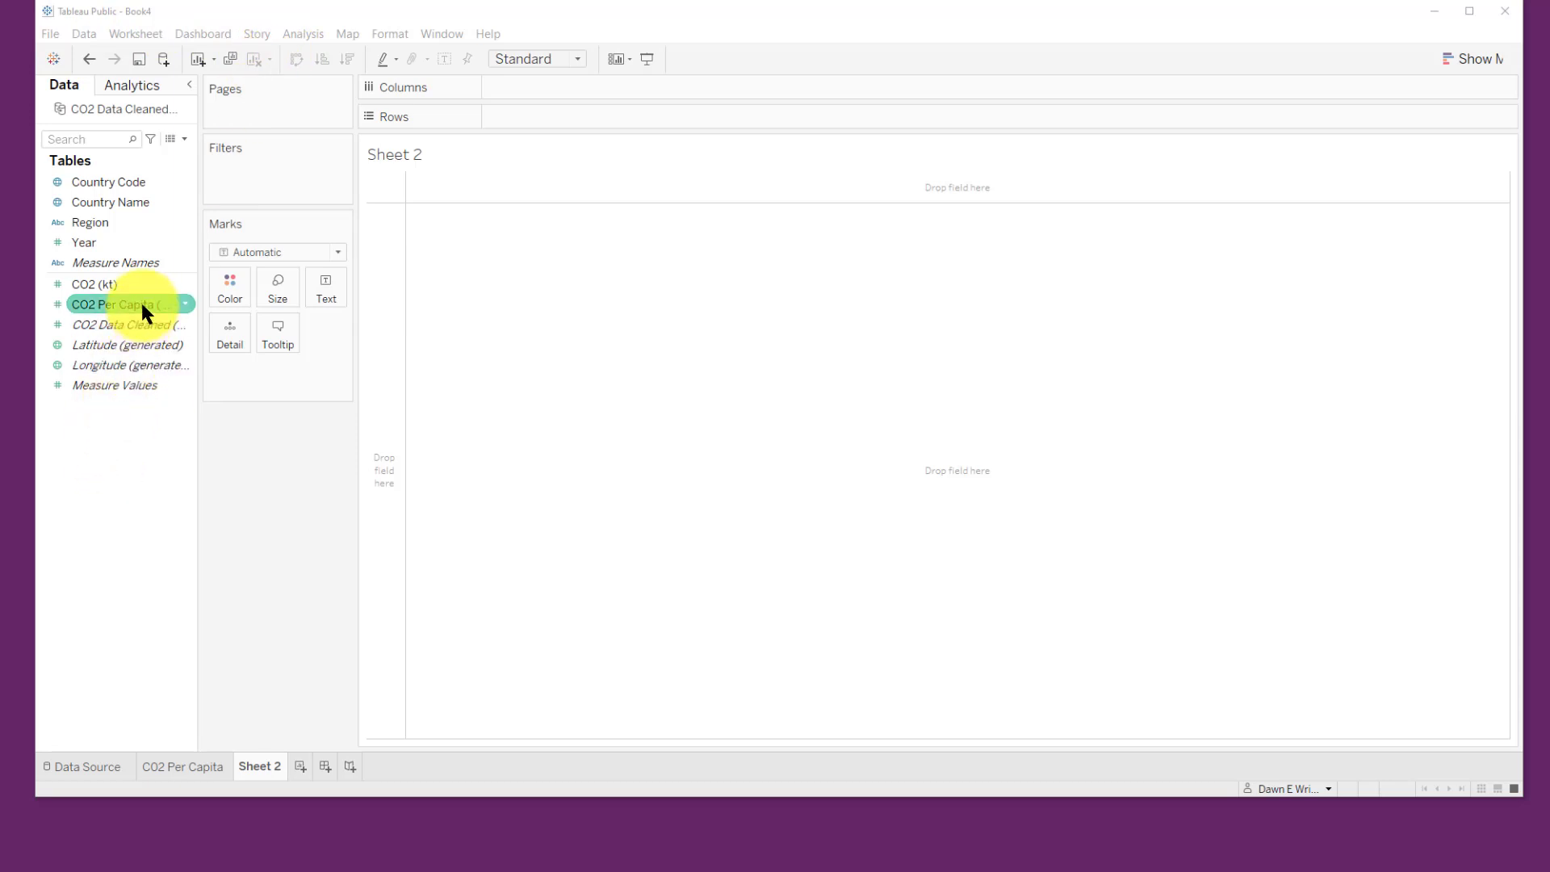
pyautogui.doubleClick(143, 304)
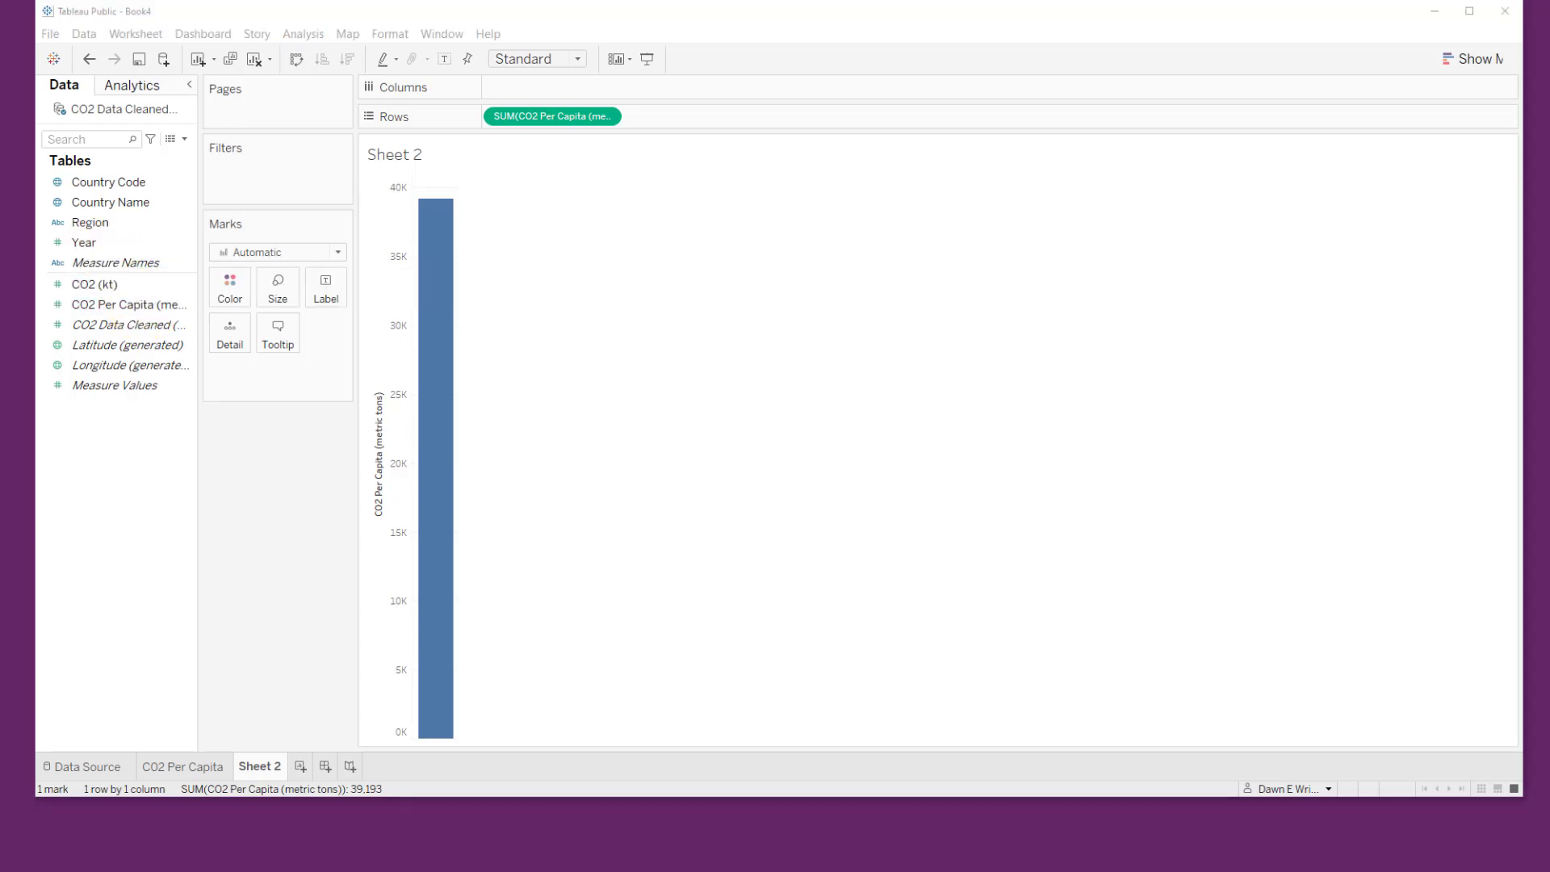
pyautogui.click(90, 239)
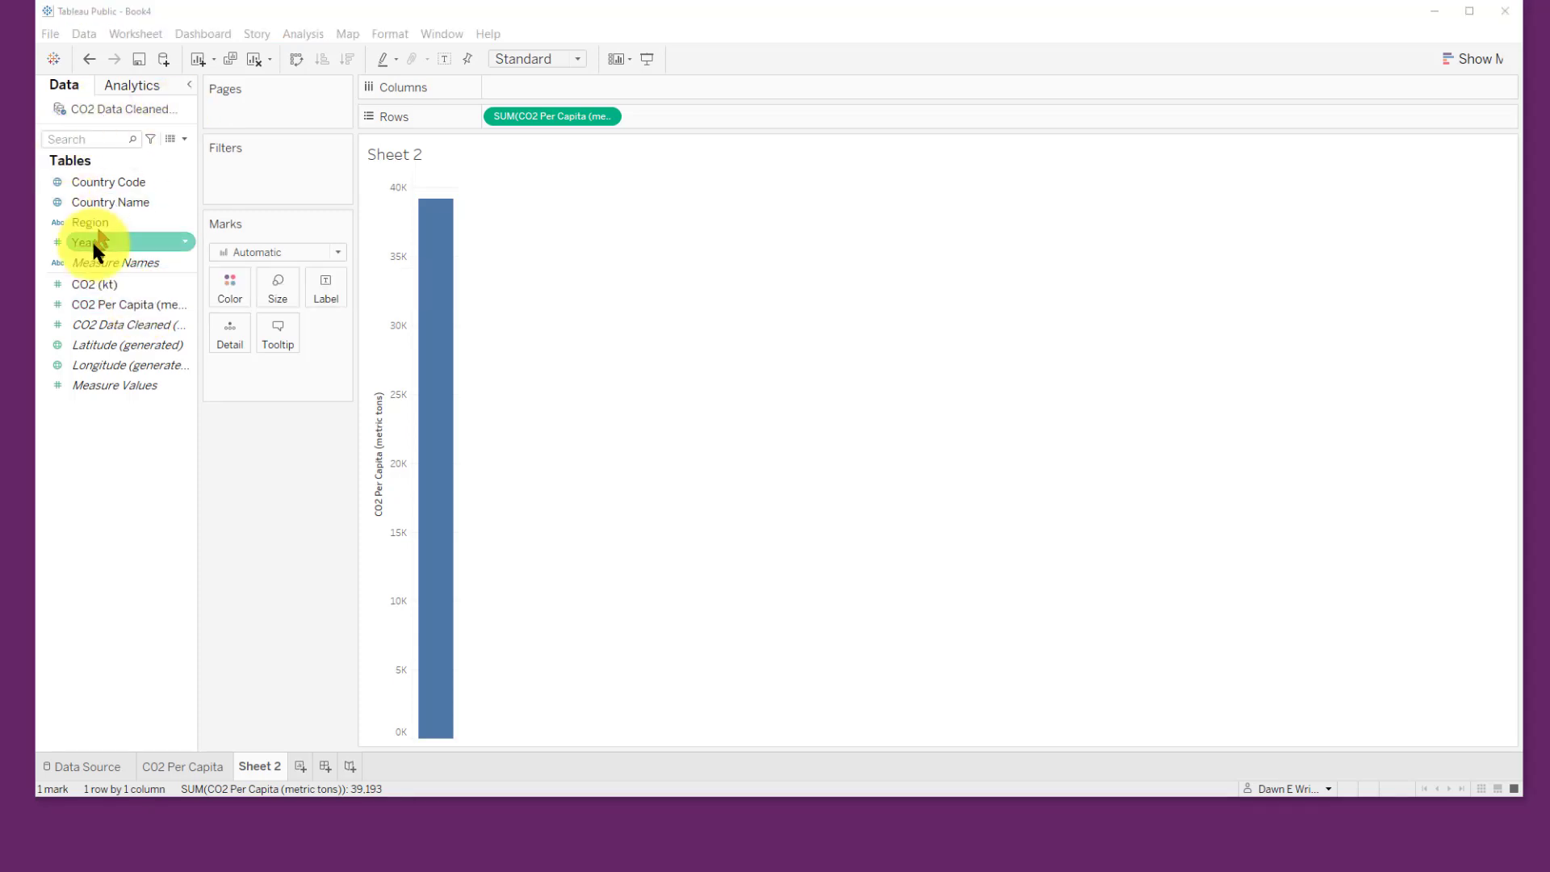
pyautogui.doubleClick(97, 240)
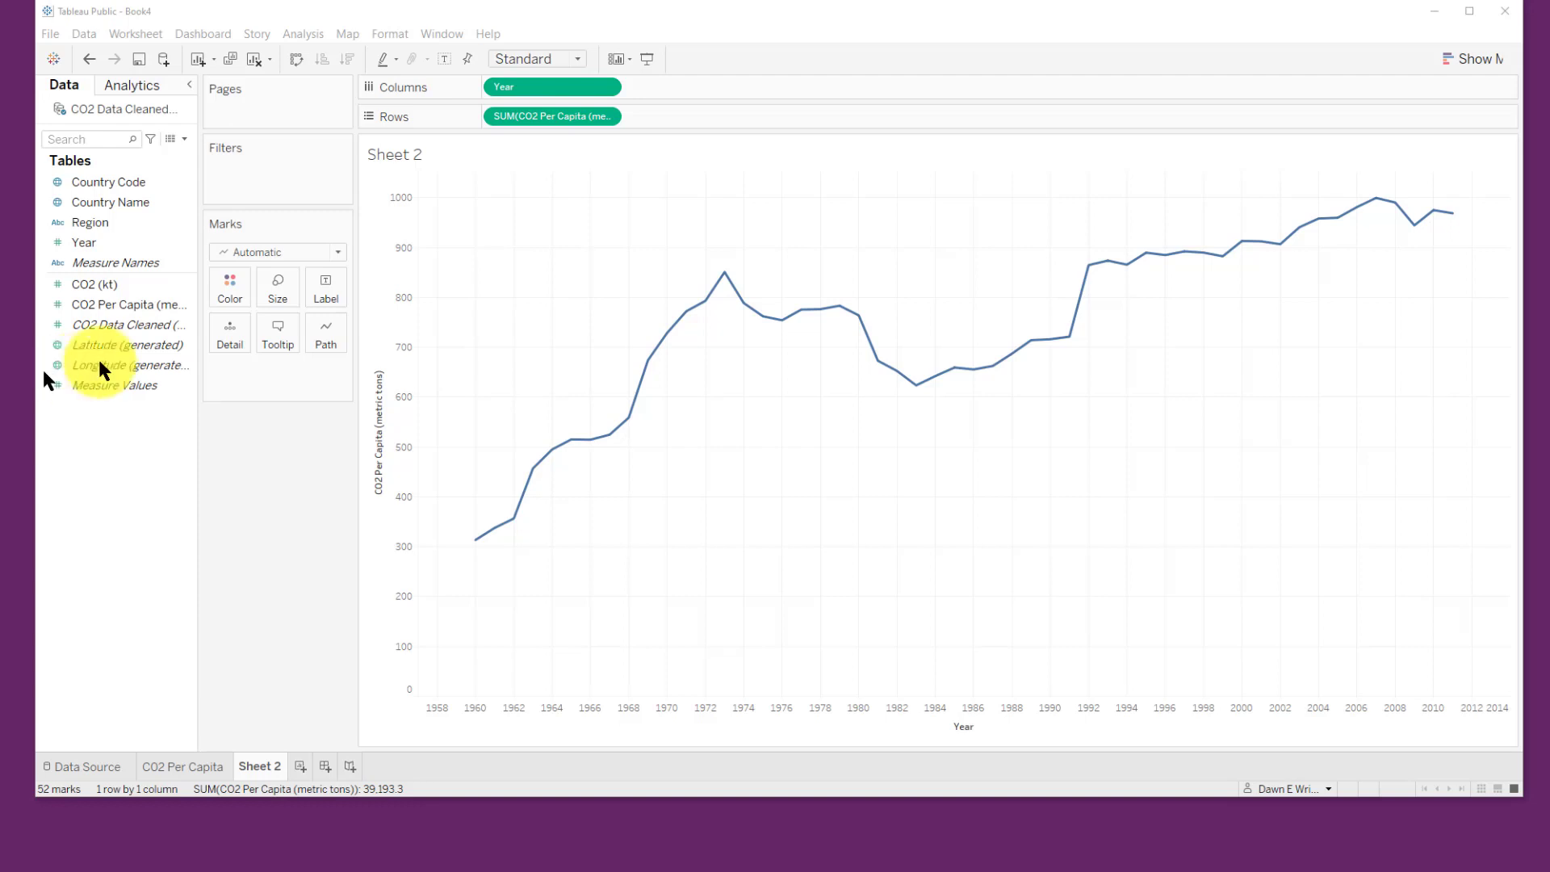
pyautogui.click(110, 202)
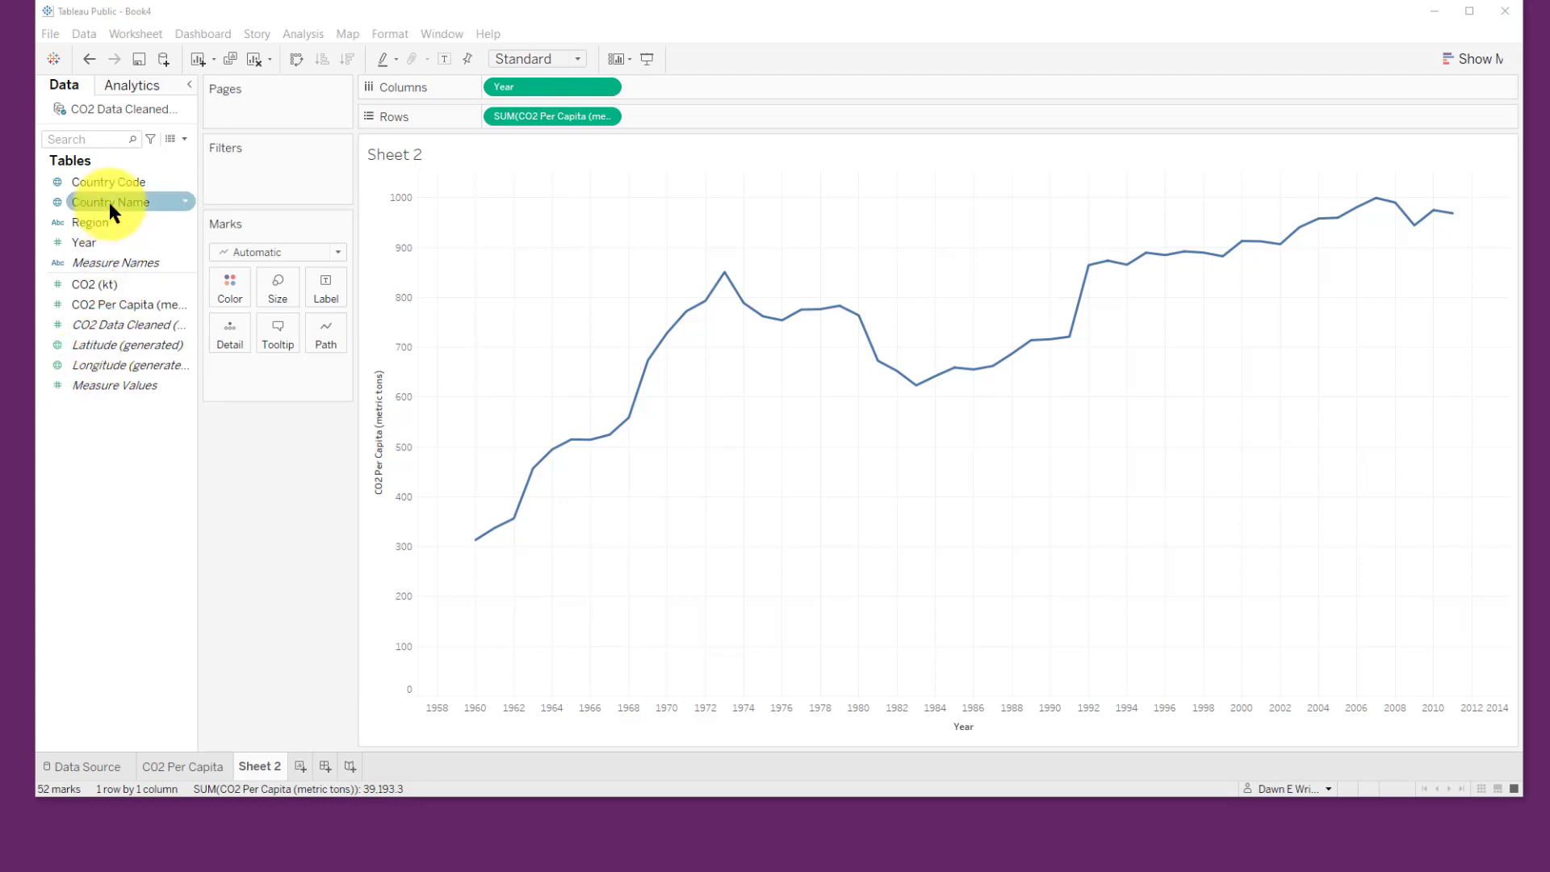
pyautogui.moveTo(109, 202); pyautogui.dragTo(848, 474)
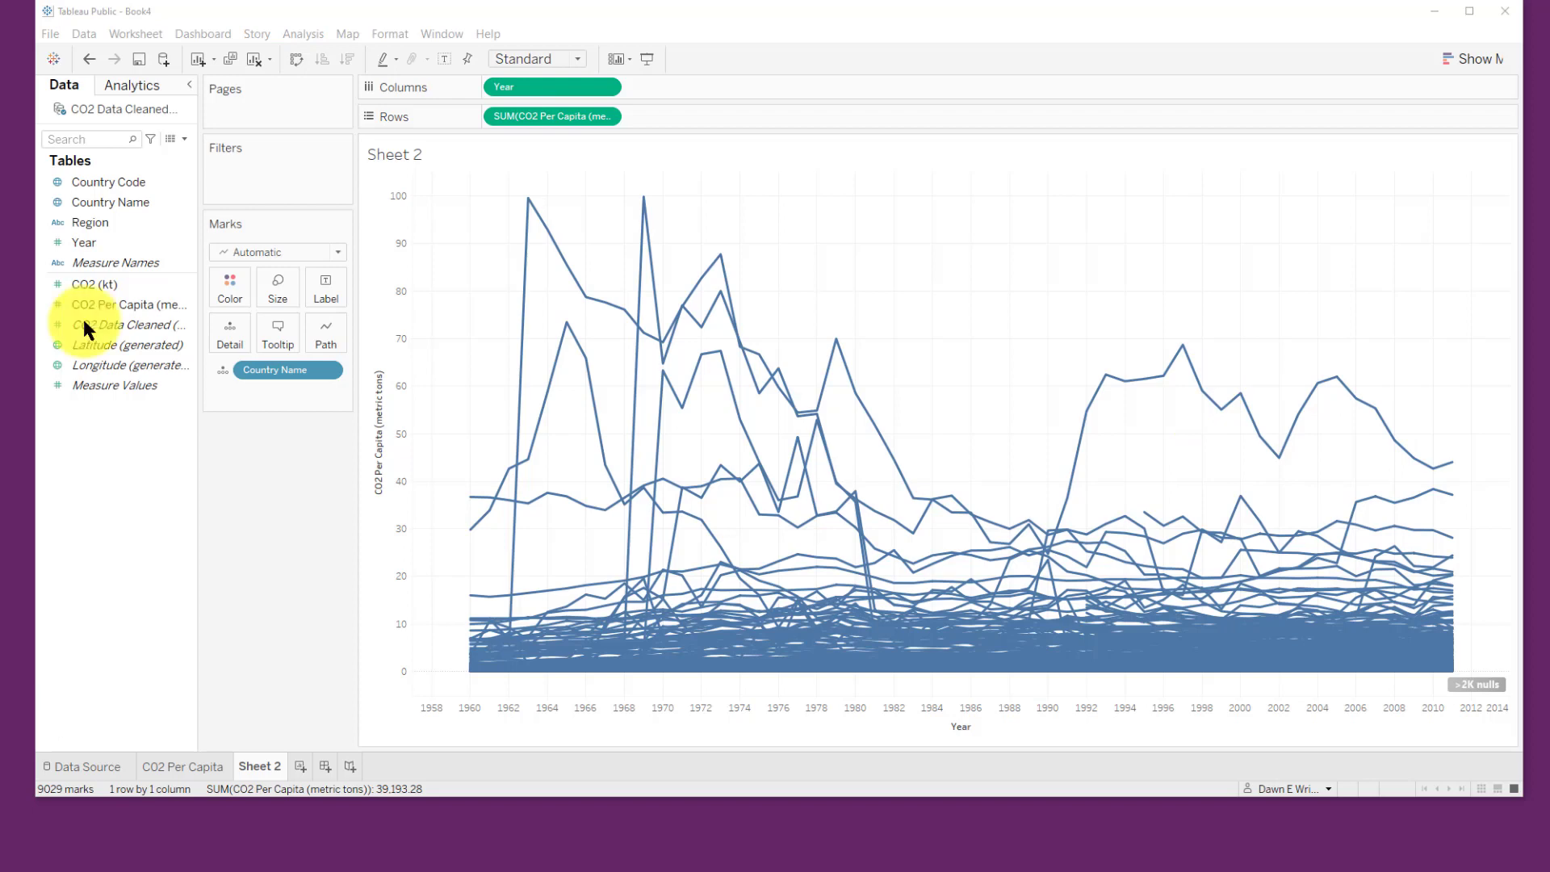
# Step: Color the lines by CO2 Per Capita using a reversed Red-Black-White Diverging palette
pyautogui.click(98, 305)
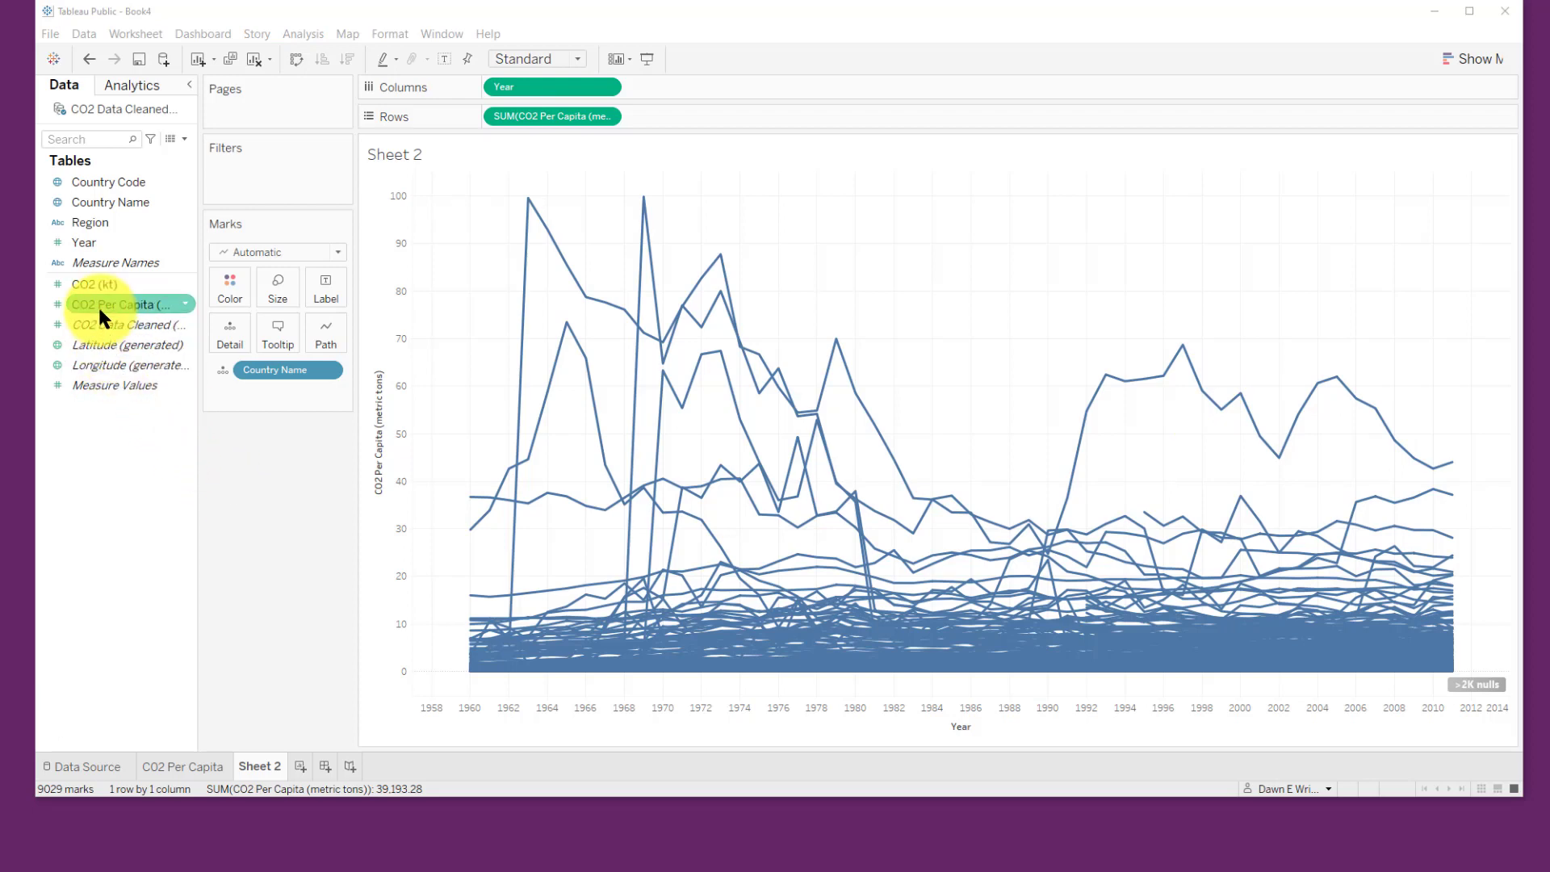
pyautogui.moveTo(98, 304); pyautogui.dragTo(244, 284)
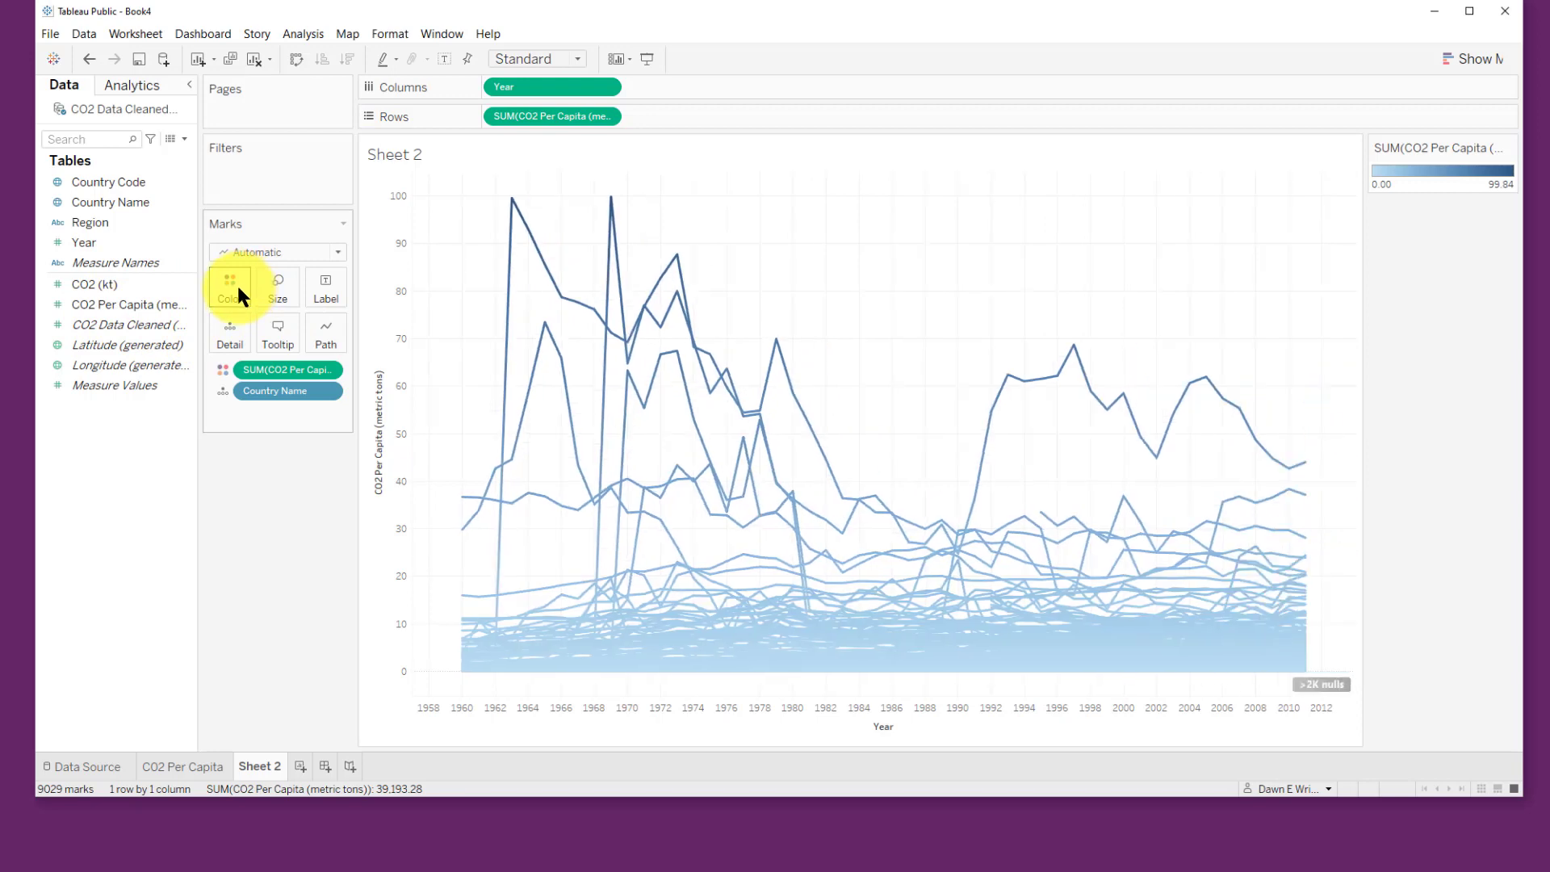
pyautogui.click(237, 287)
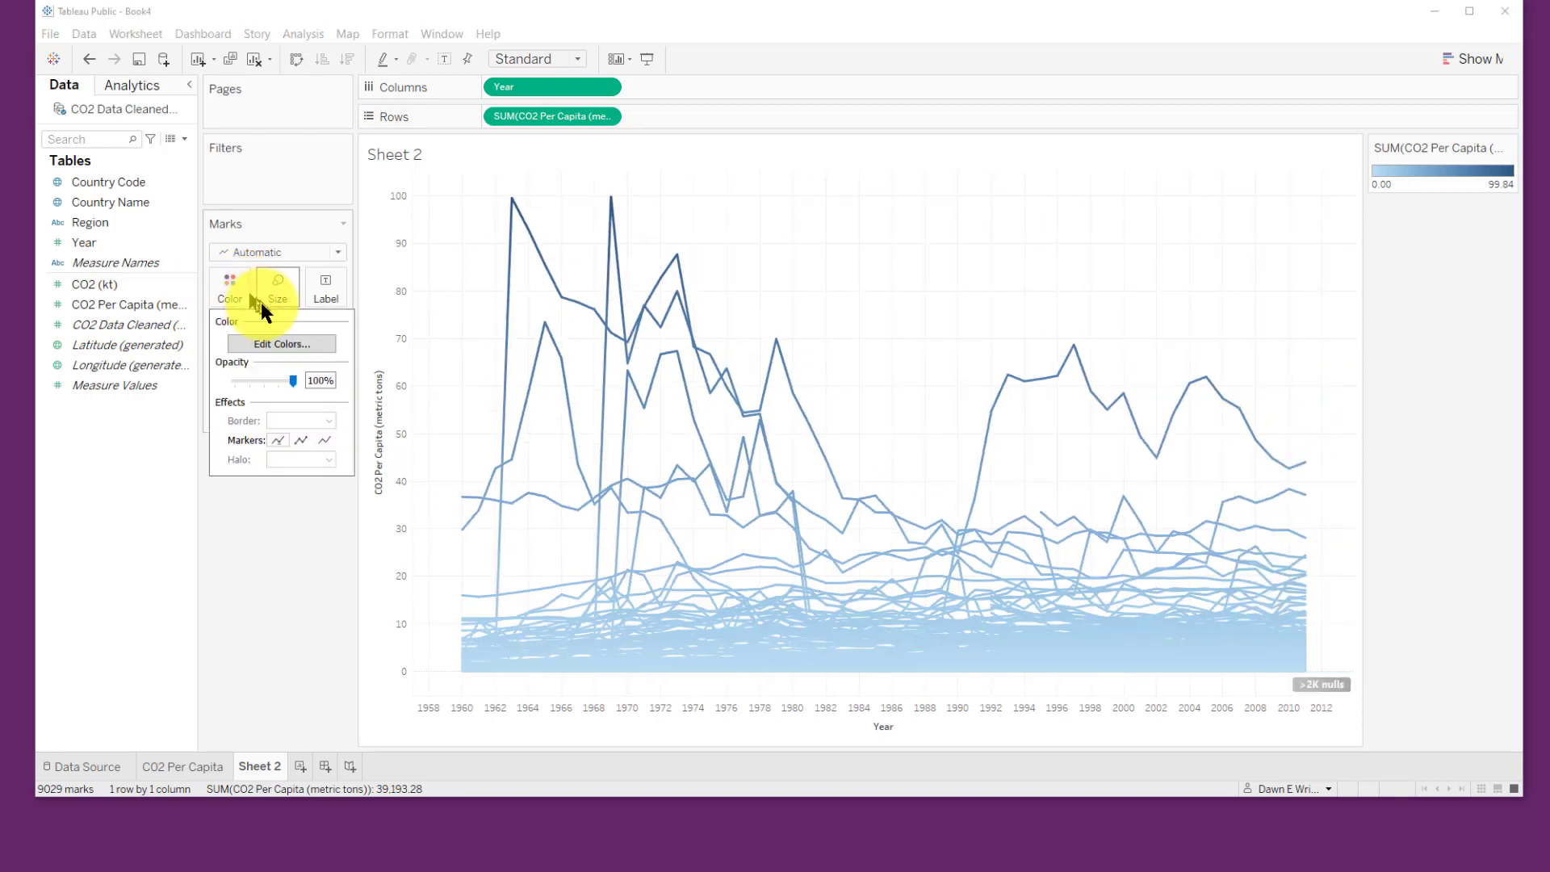
pyautogui.click(298, 342)
pyautogui.click(926, 347)
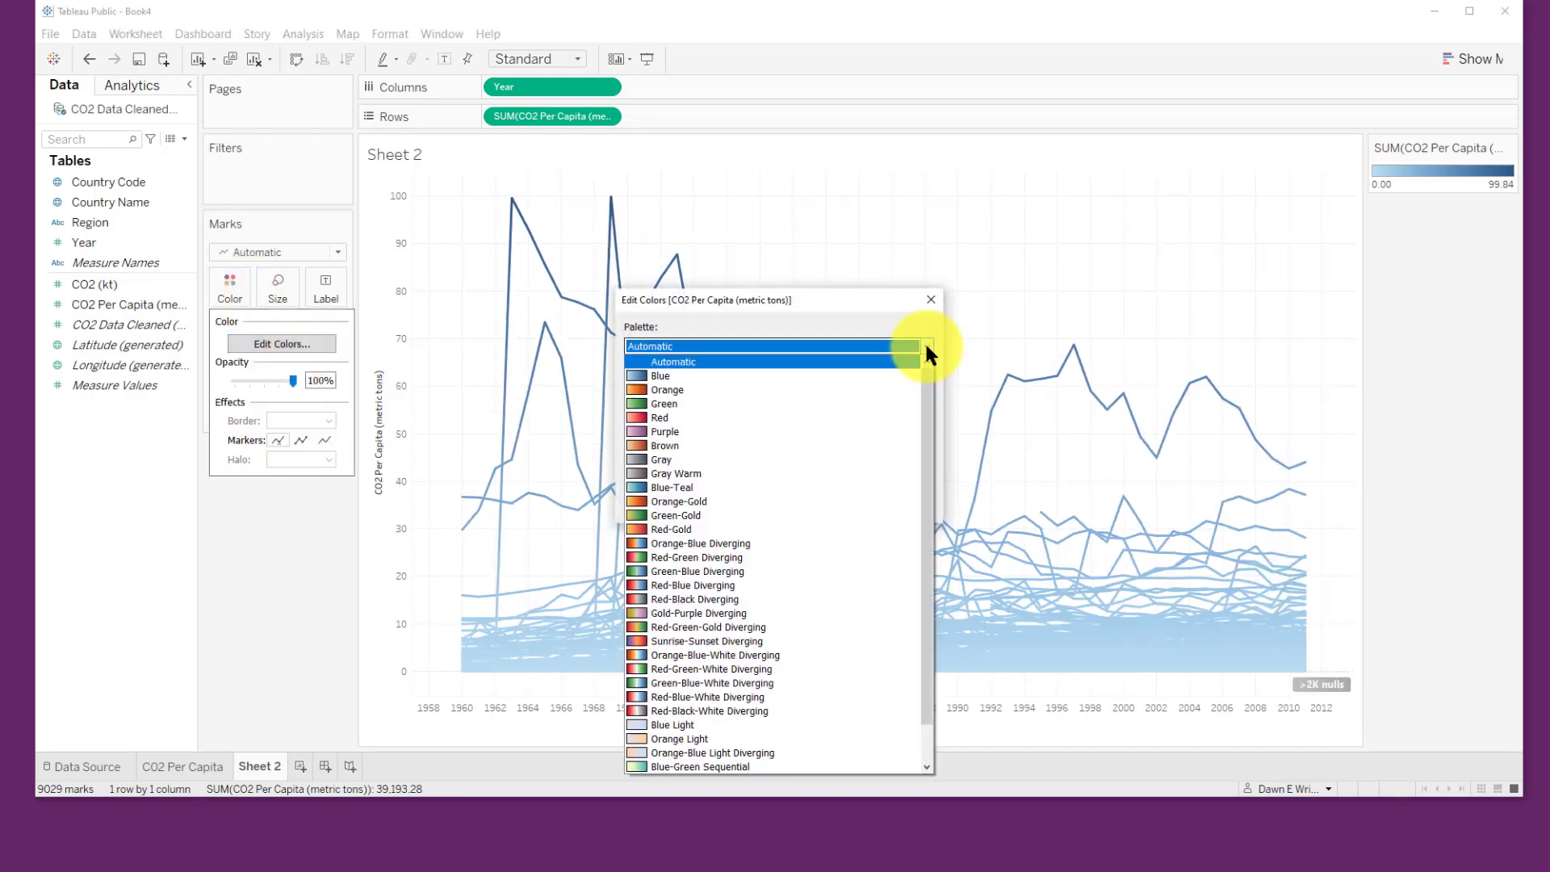
pyautogui.click(883, 700)
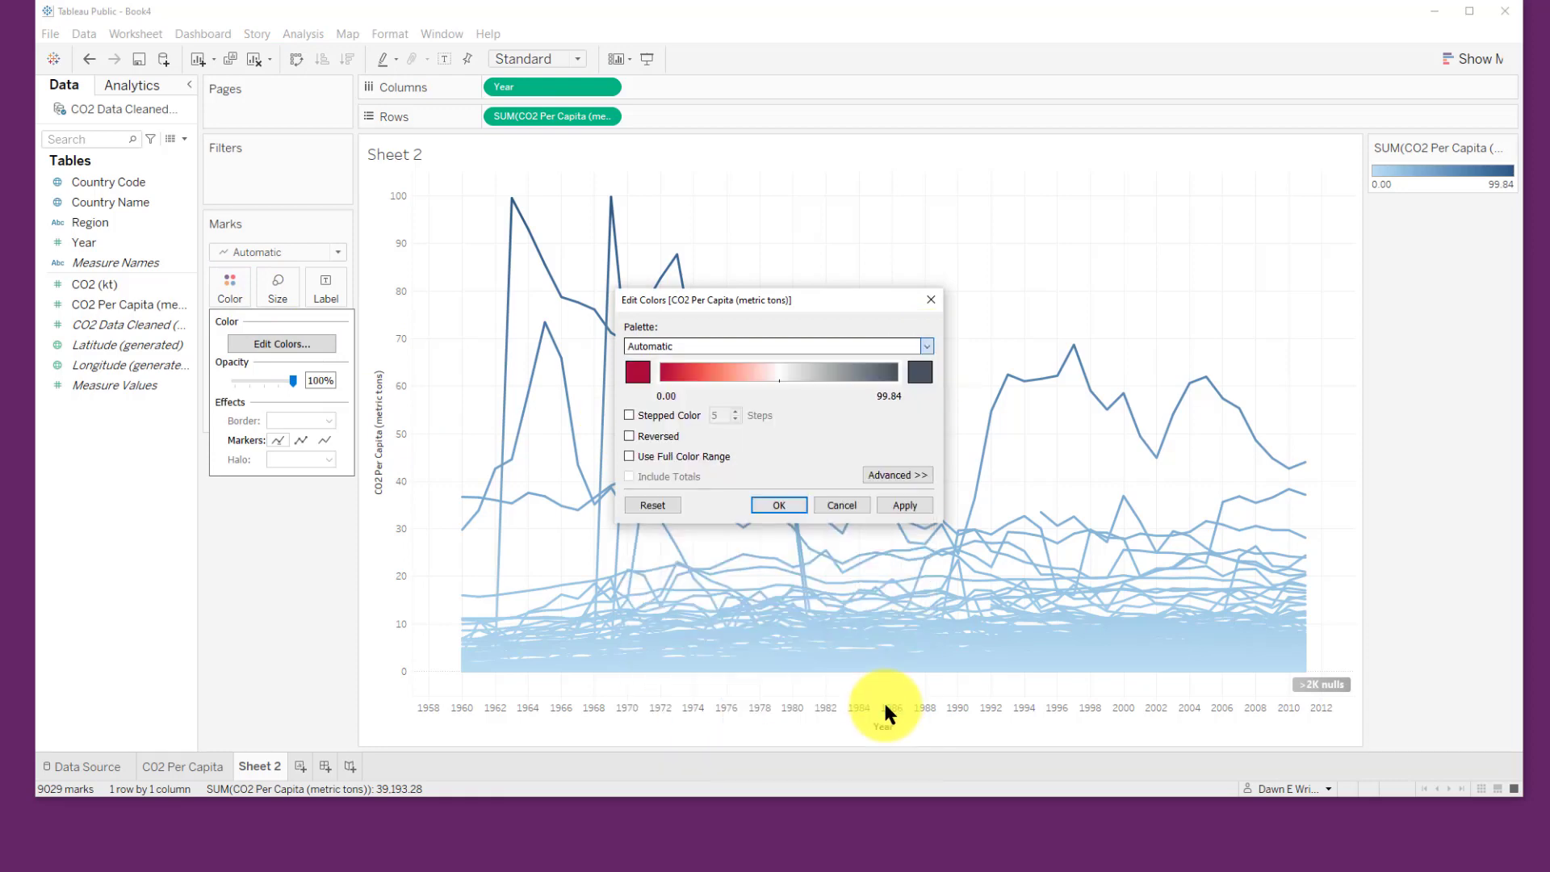
pyautogui.click(647, 437)
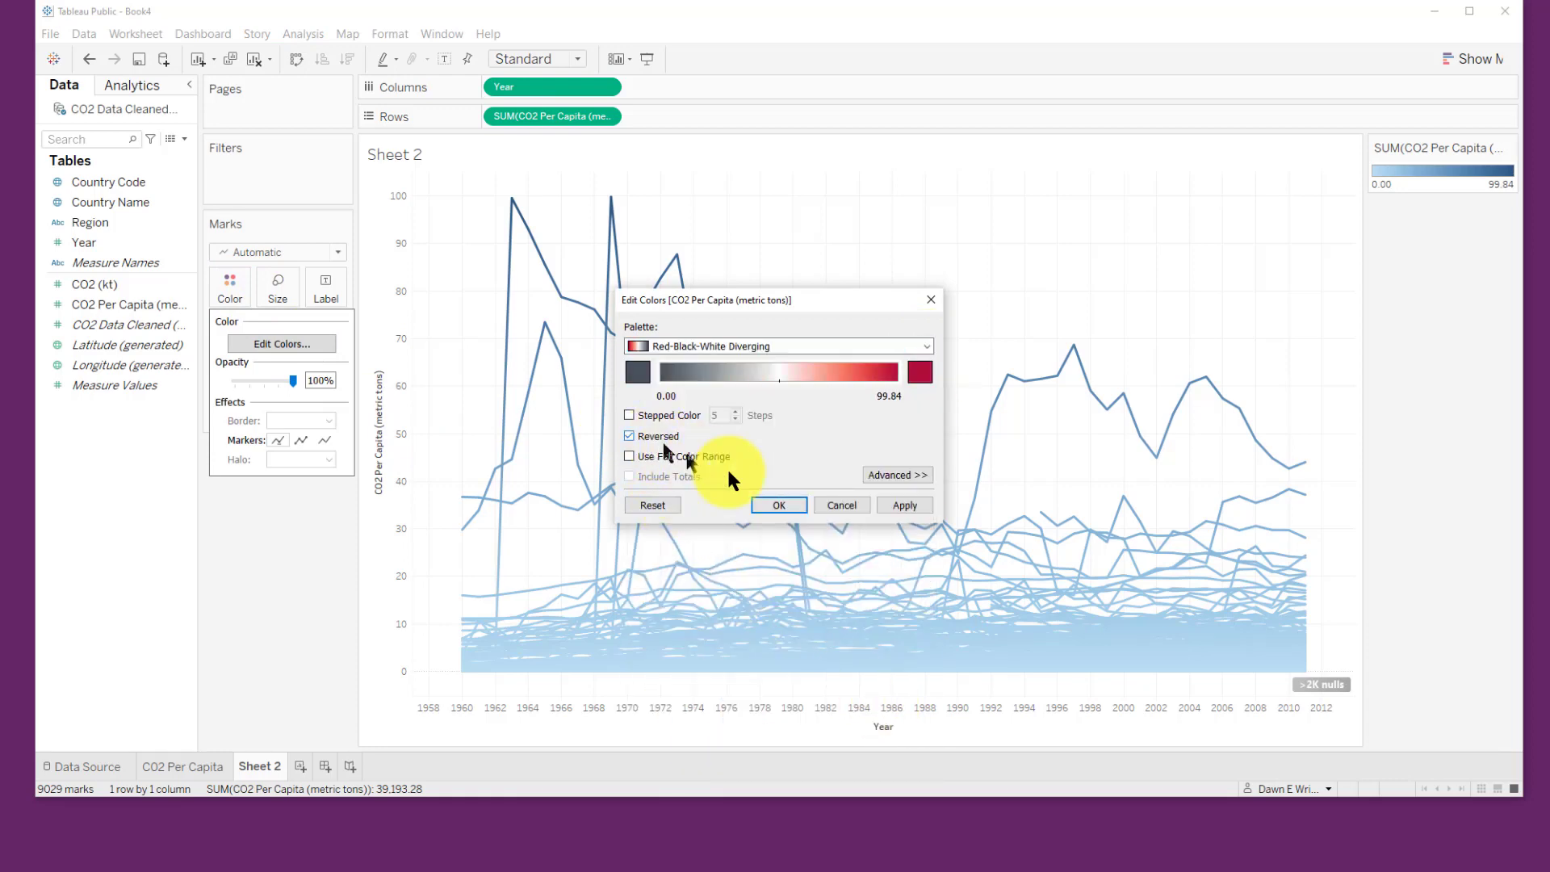
pyautogui.click(779, 505)
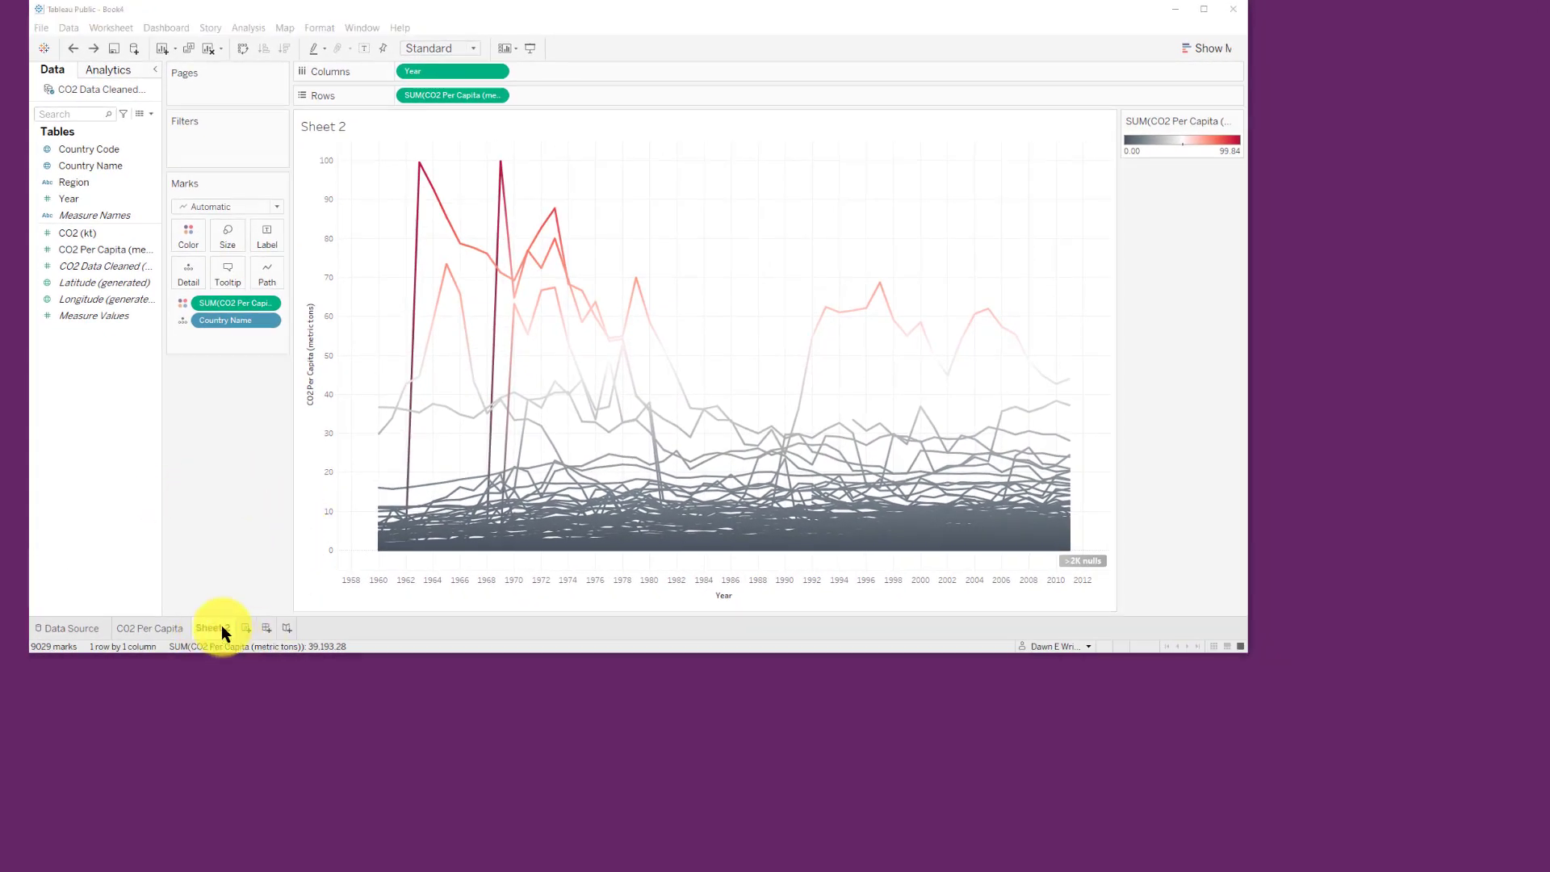
# Step: Rename Sheet 2 as CO2 Over Time
pyautogui.rightClick(221, 628)
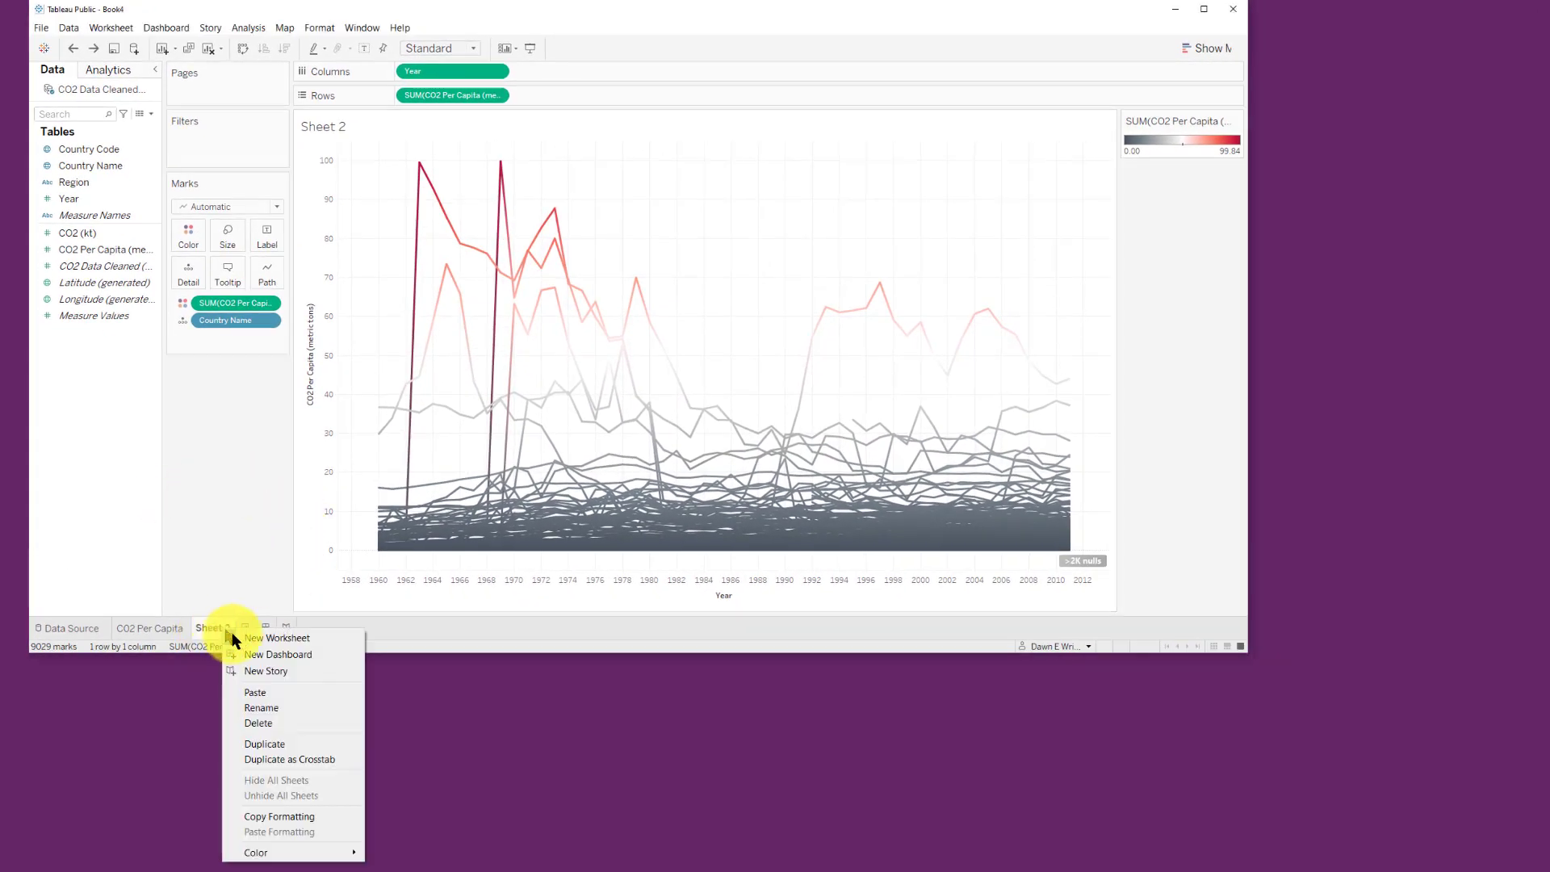
pyautogui.click(284, 714)
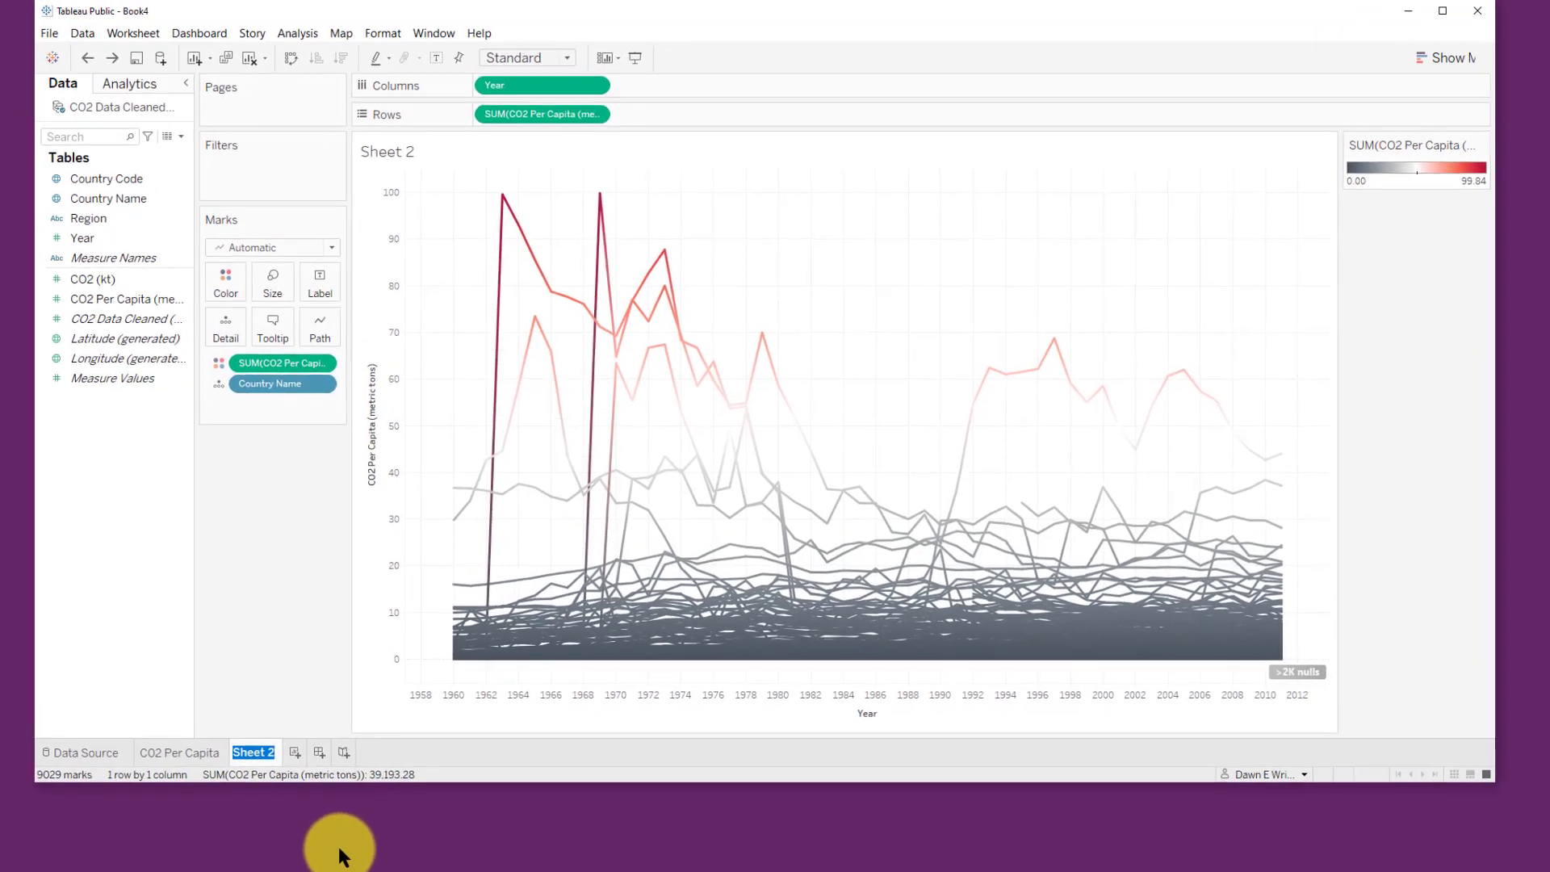
pyautogui.write('CO2')
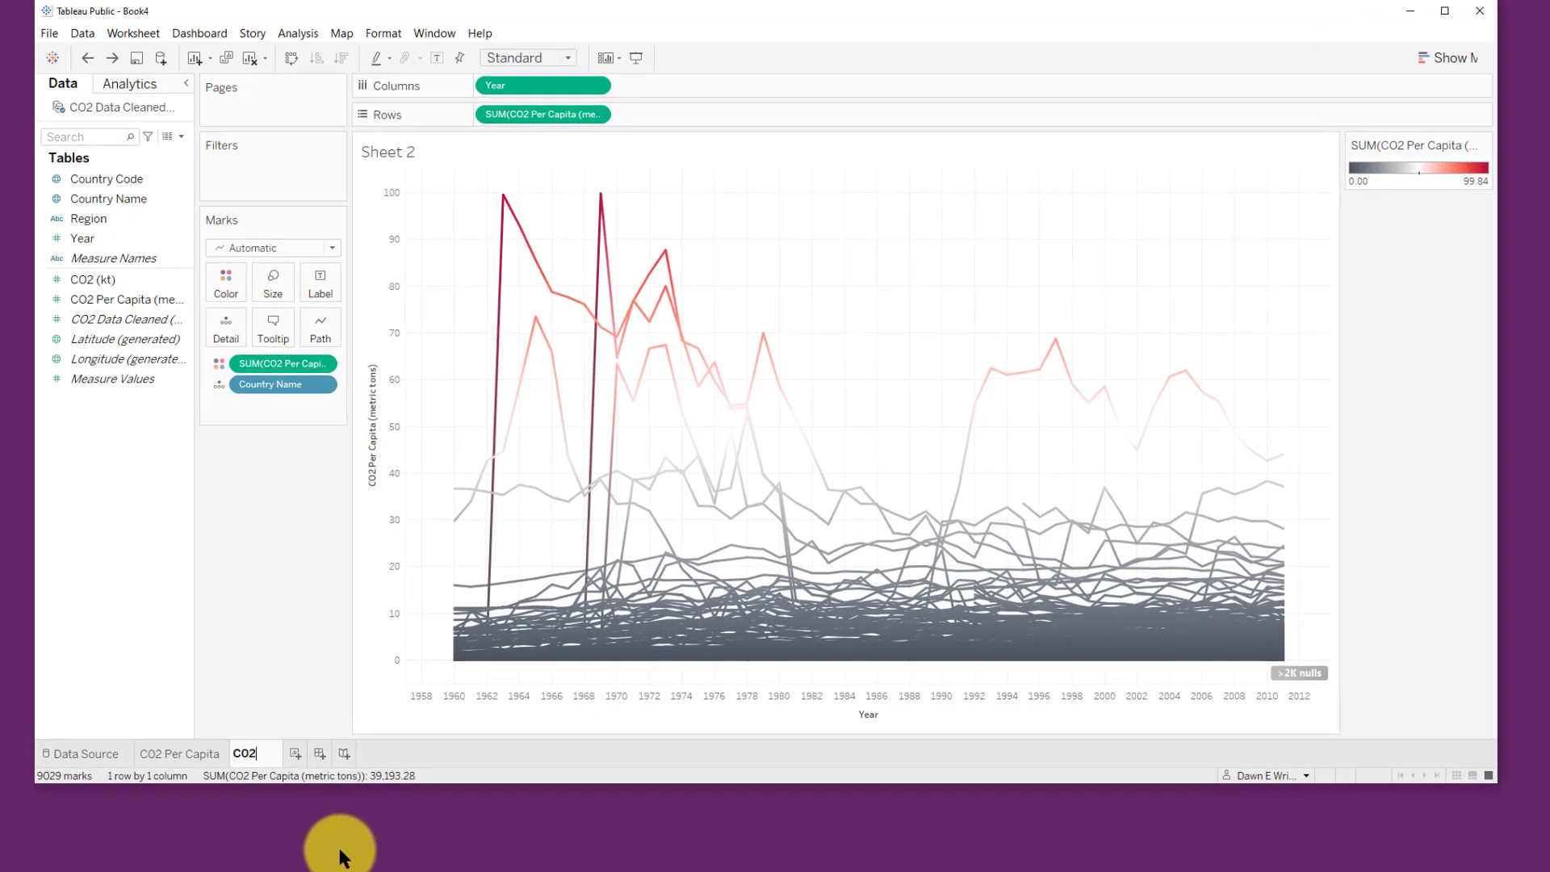
pyautogui.write(' Over Time')
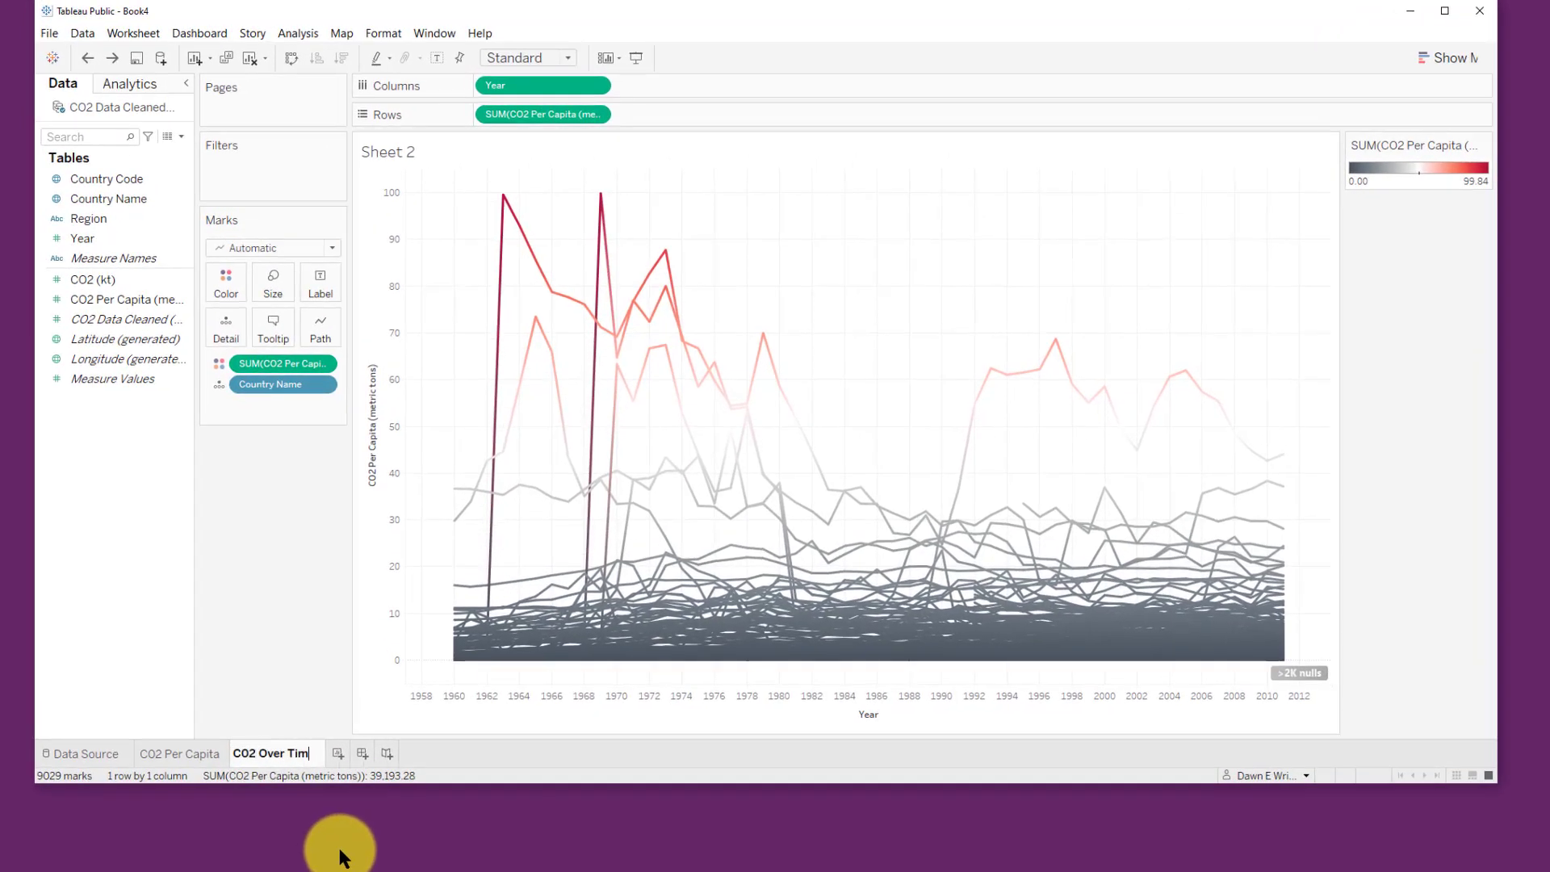
pyautogui.press('Return')
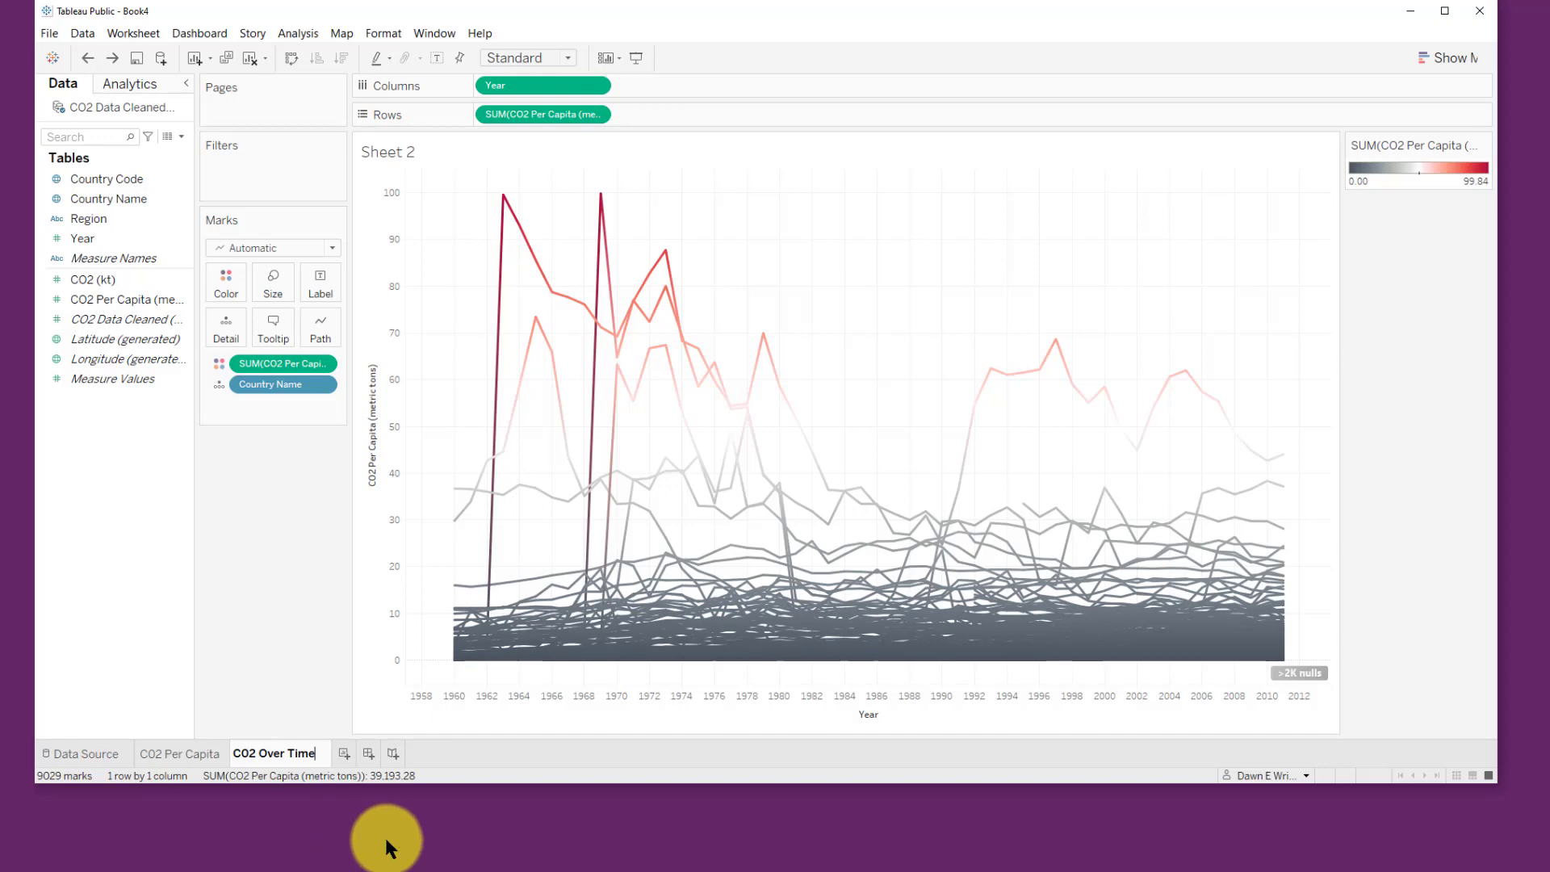
# Step: Create a new dashboard with the CO2 Per Capita map on top and the CO2 Over Time chart below, enlarging the map
pyautogui.click(368, 755)
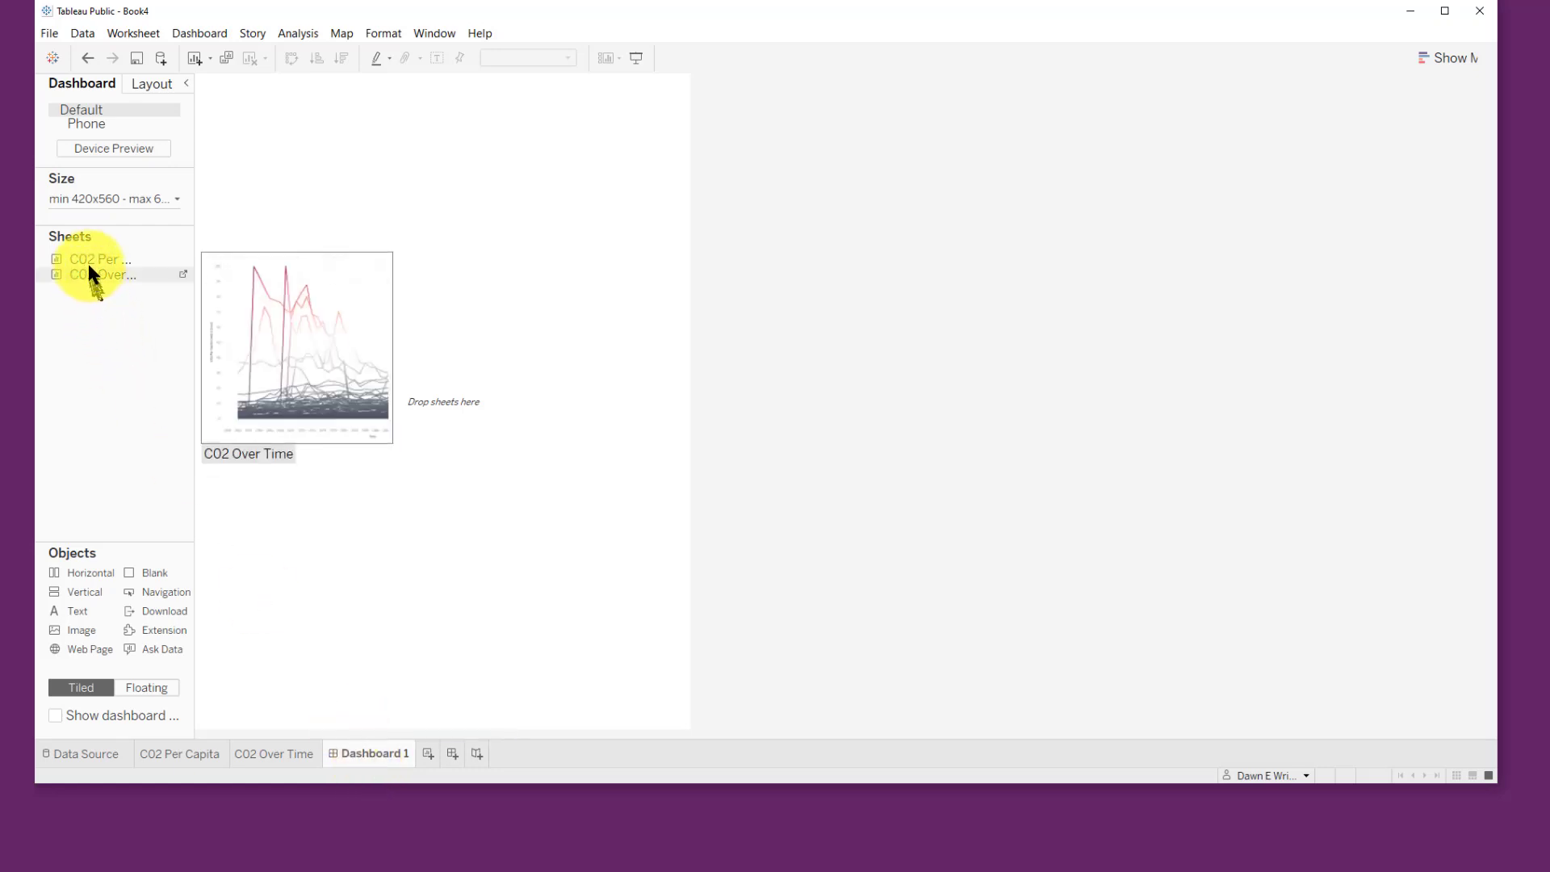
pyautogui.moveTo(88, 262); pyautogui.dragTo(469, 130)
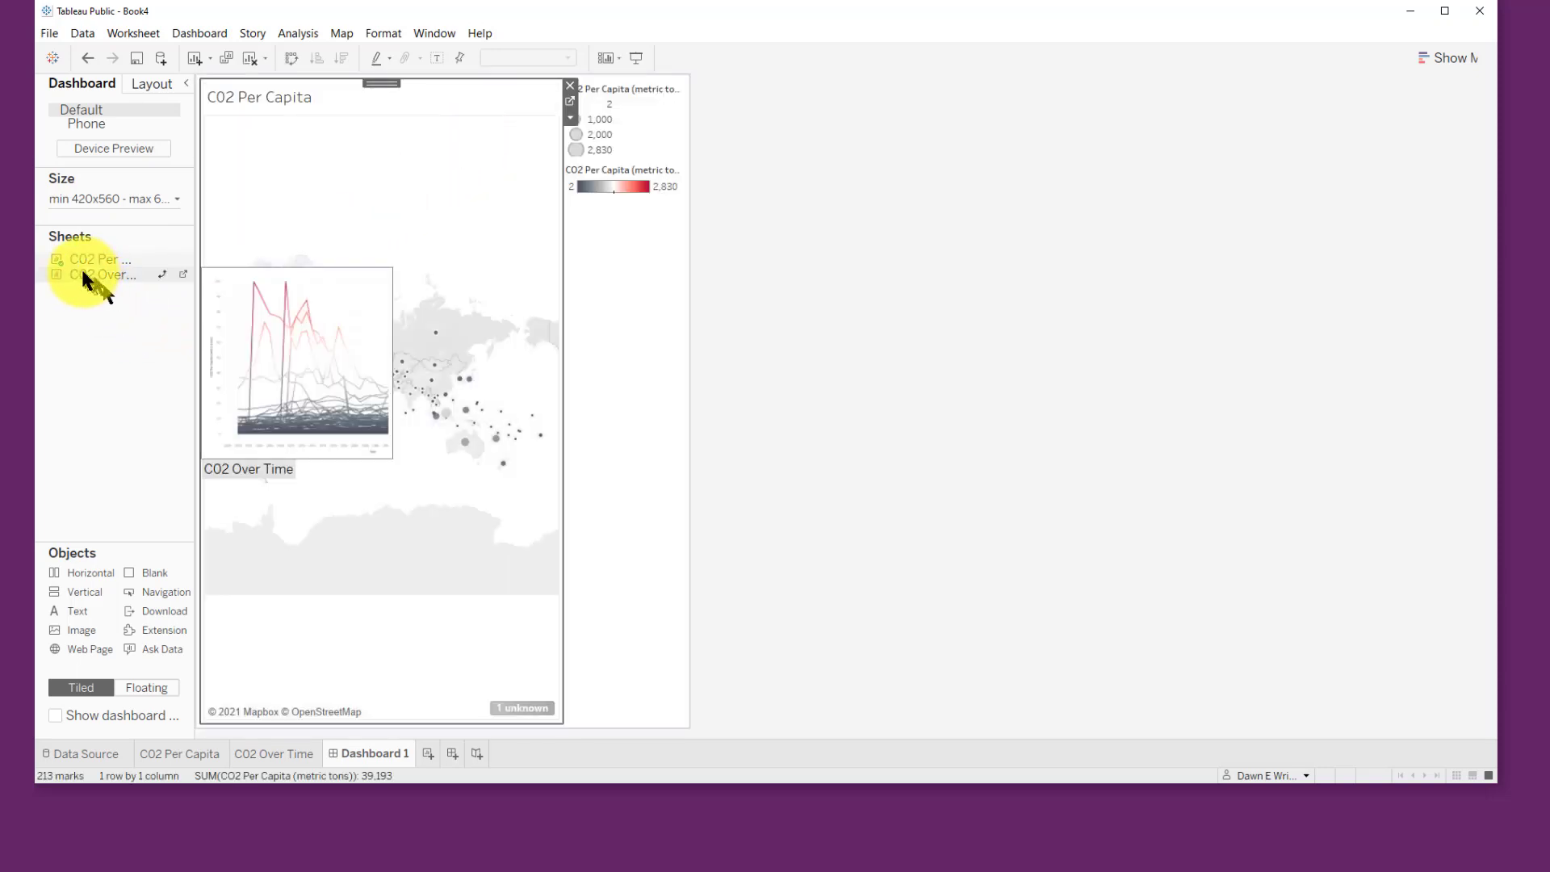
pyautogui.moveTo(83, 273); pyautogui.dragTo(398, 641)
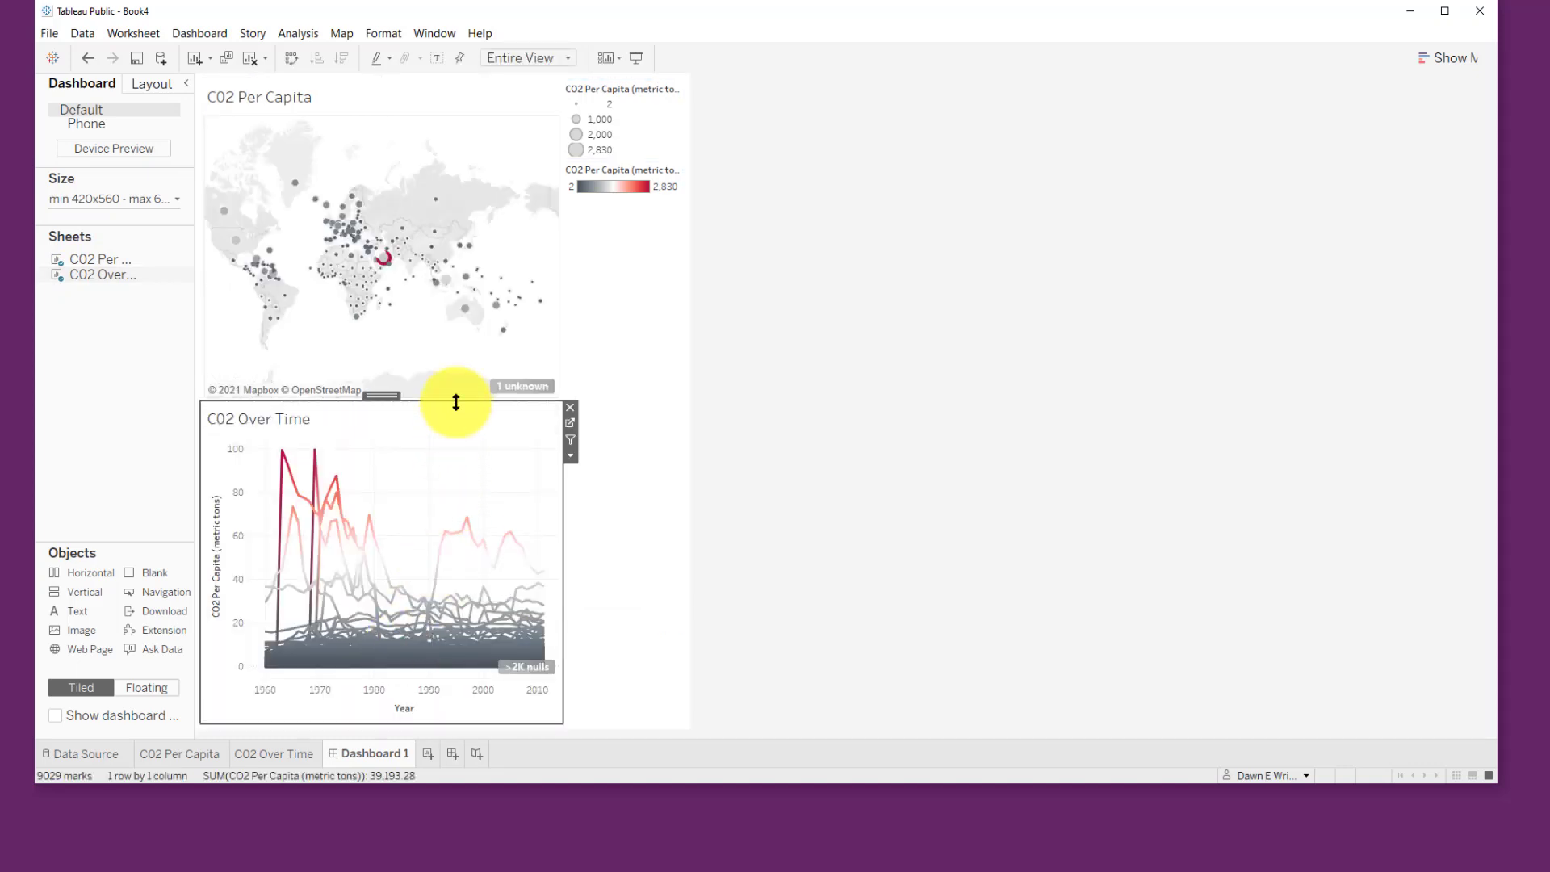
pyautogui.moveTo(457, 402); pyautogui.dragTo(461, 482)
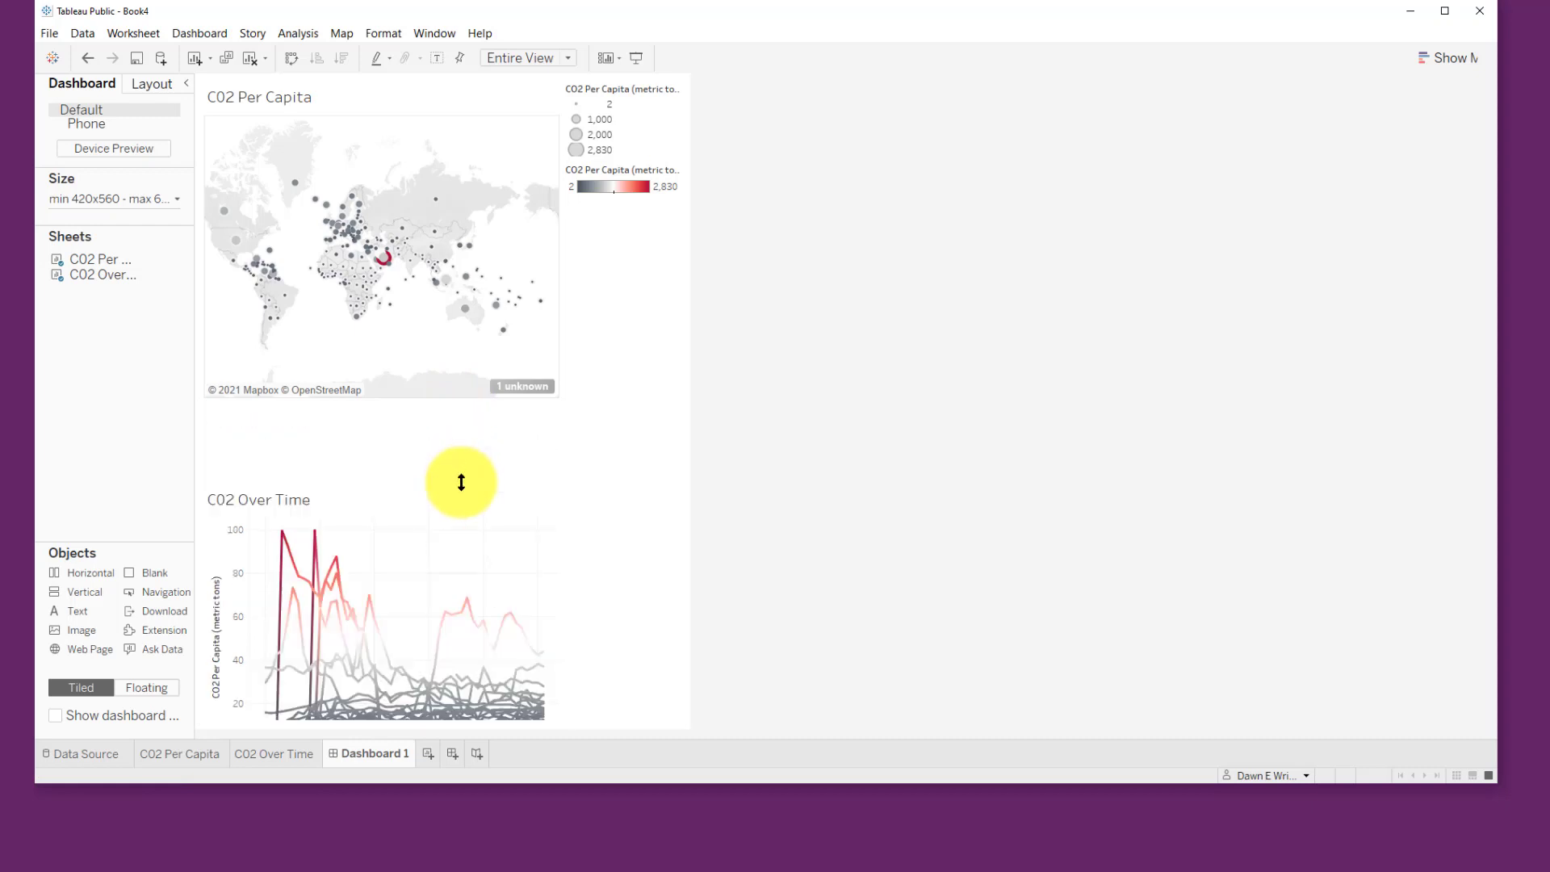
# Step: Remove the size and color legends from the dashboard so the map fills the width
pyautogui.click(450, 131)
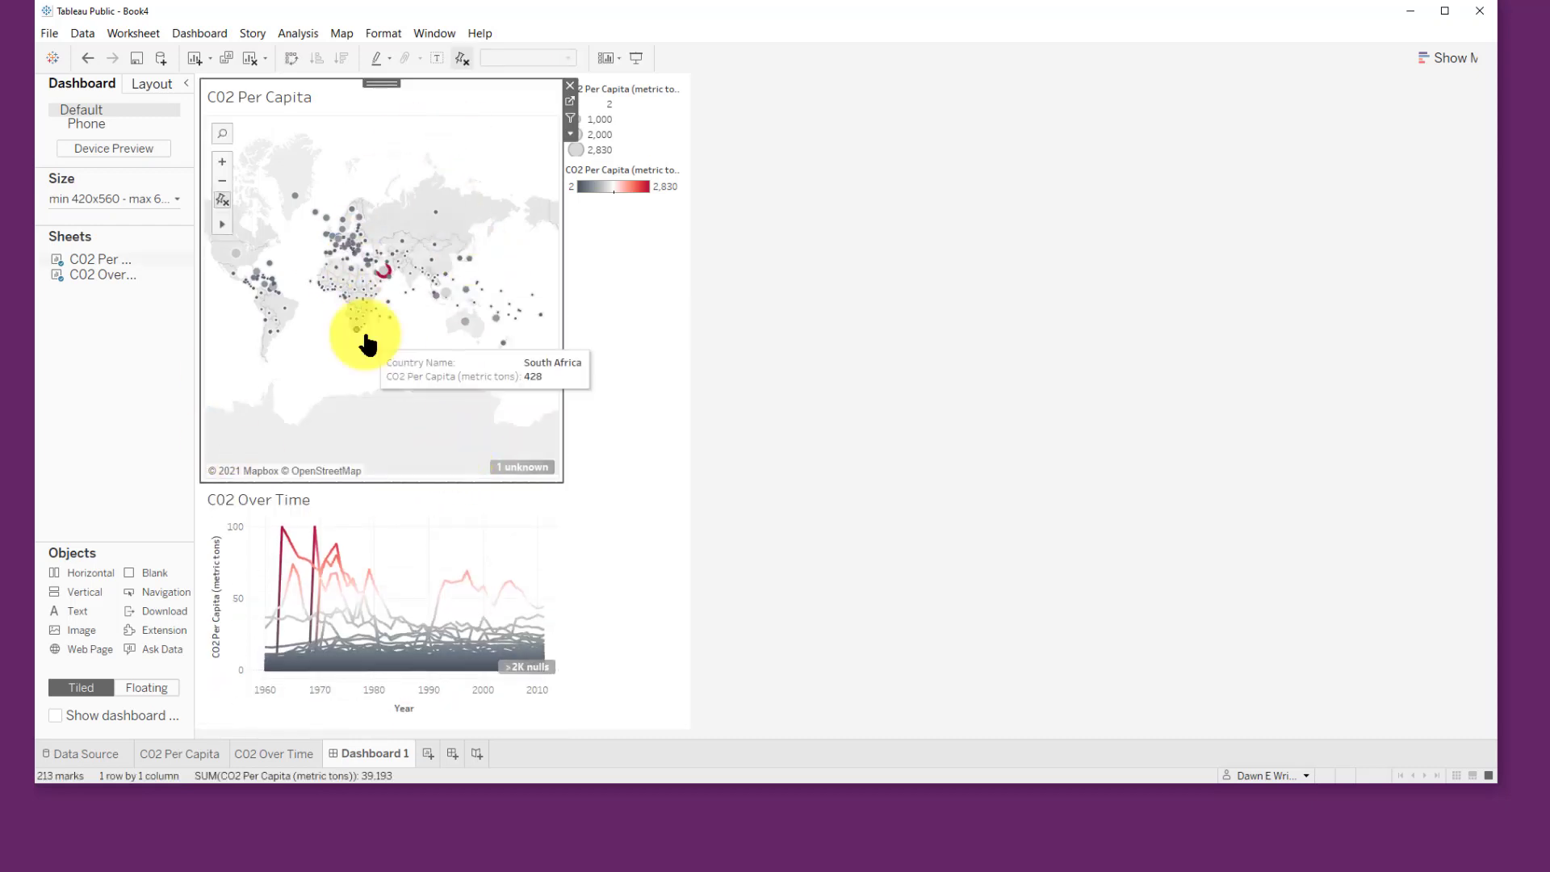
pyautogui.click(656, 98)
pyautogui.moveTo(656, 97); pyautogui.dragTo(654, 116)
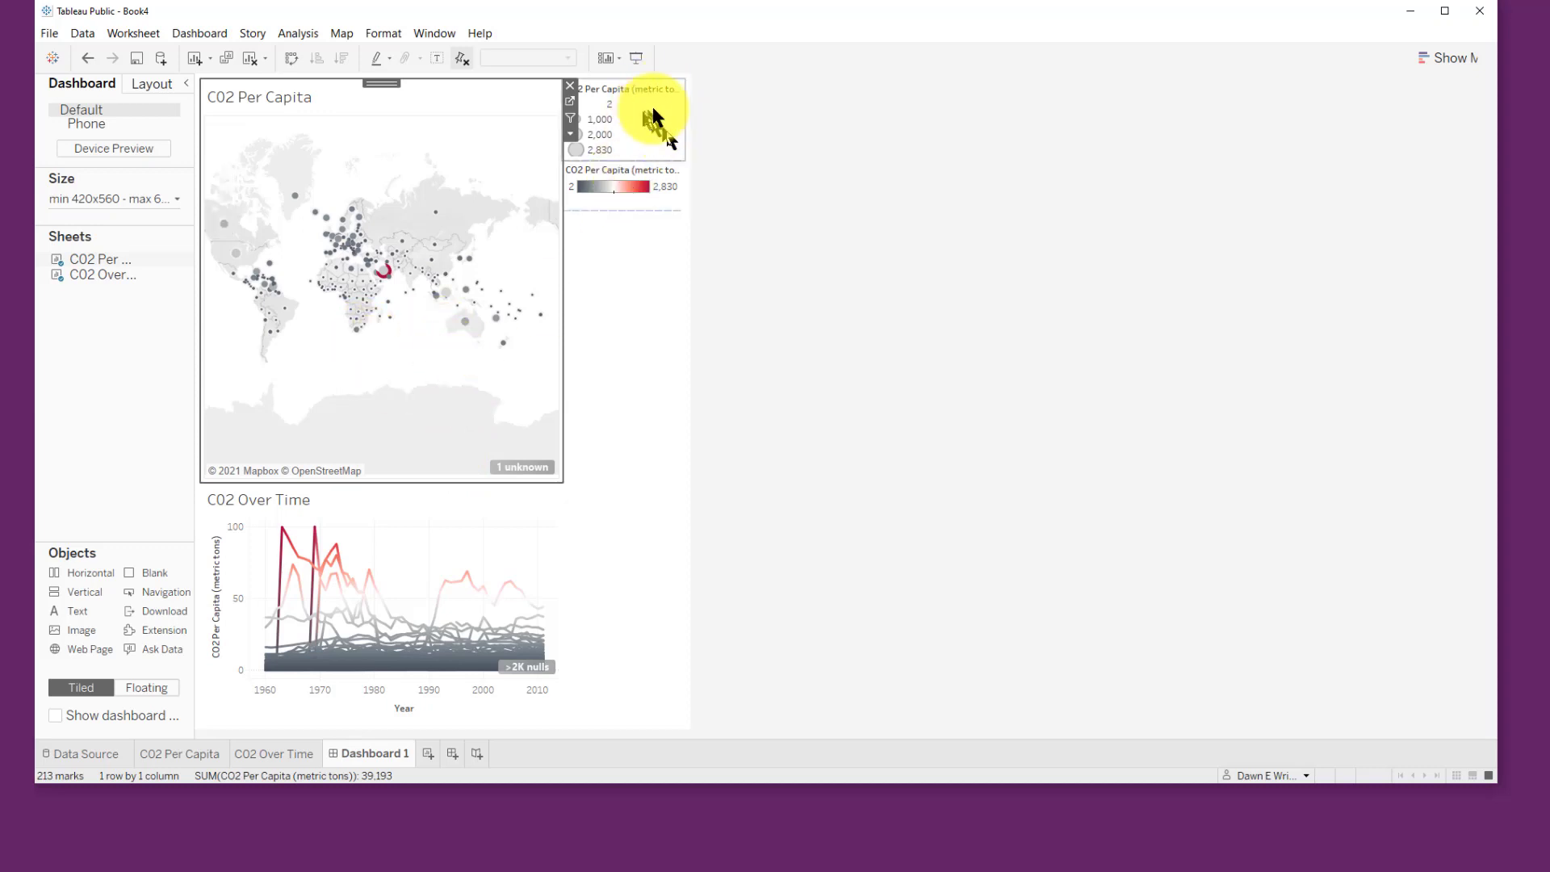
pyautogui.click(678, 127)
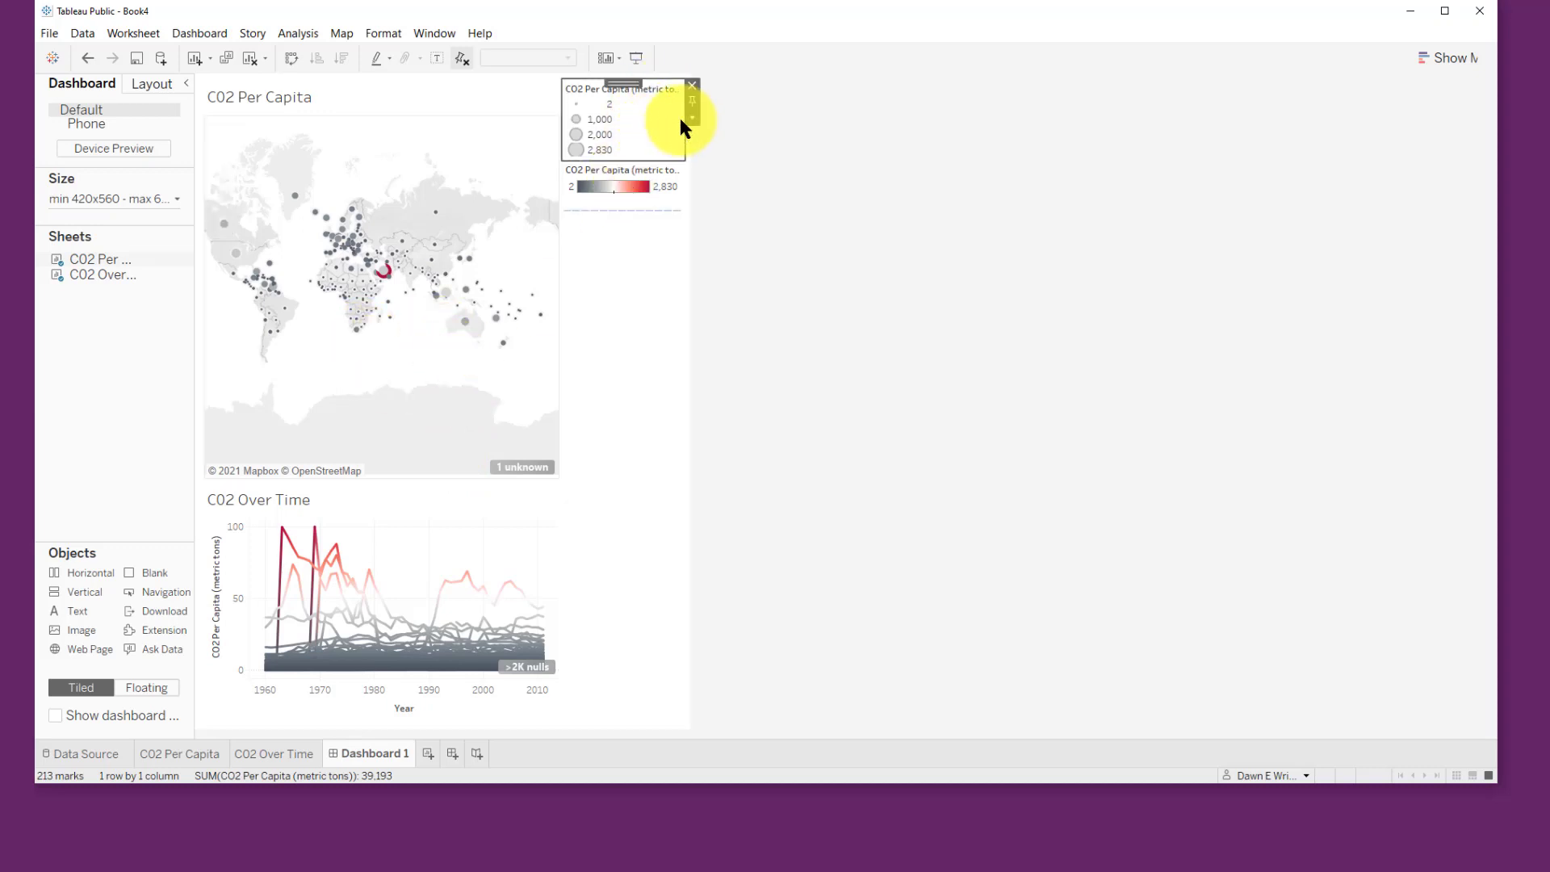
pyautogui.click(689, 86)
pyautogui.click(687, 89)
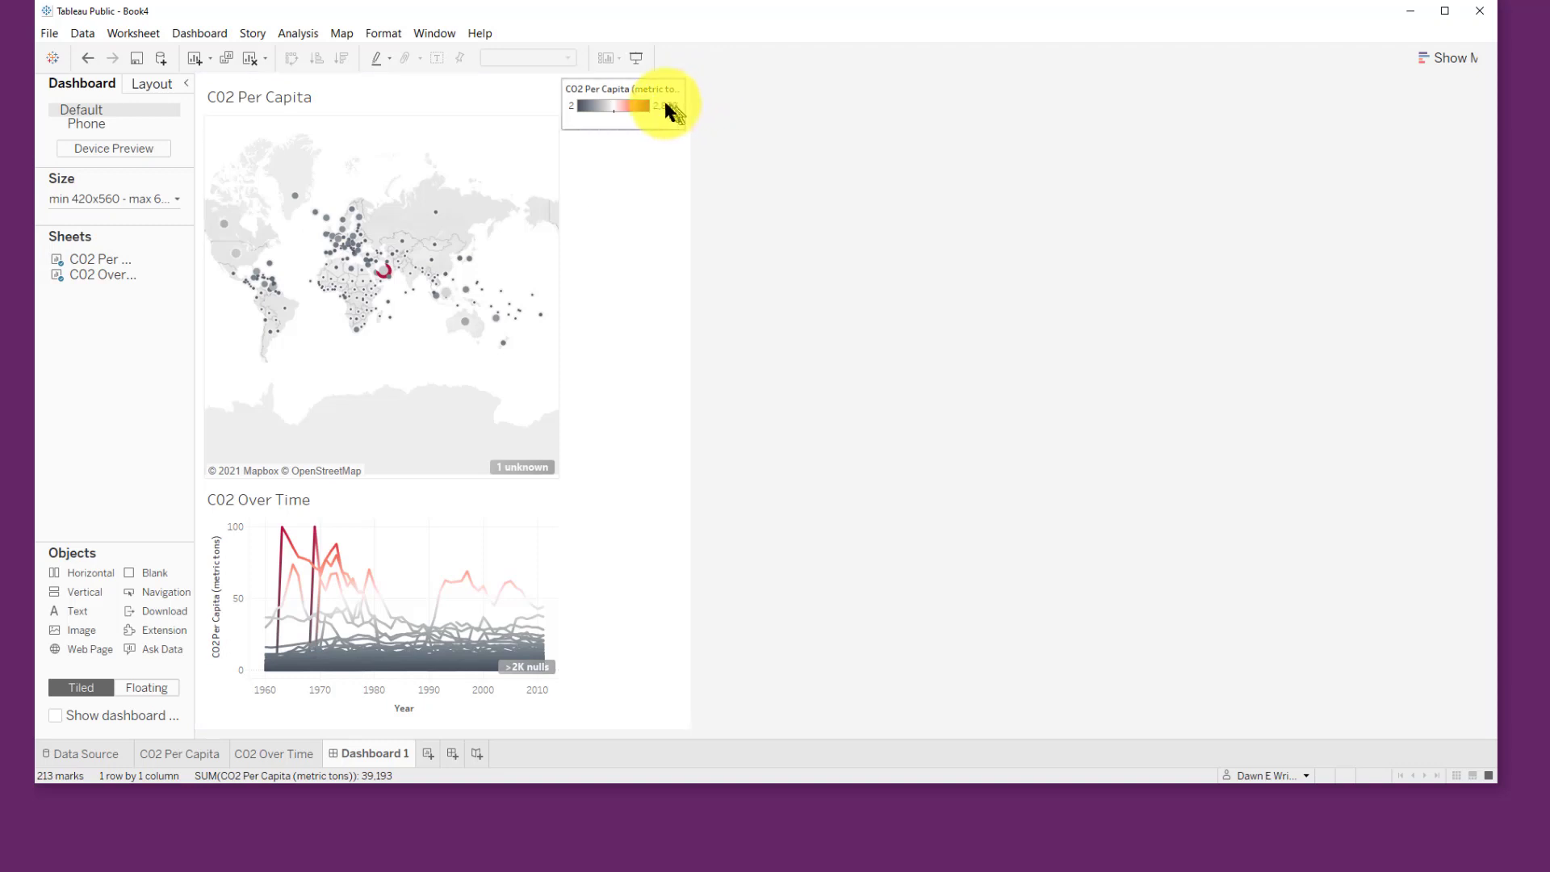
pyautogui.click(692, 86)
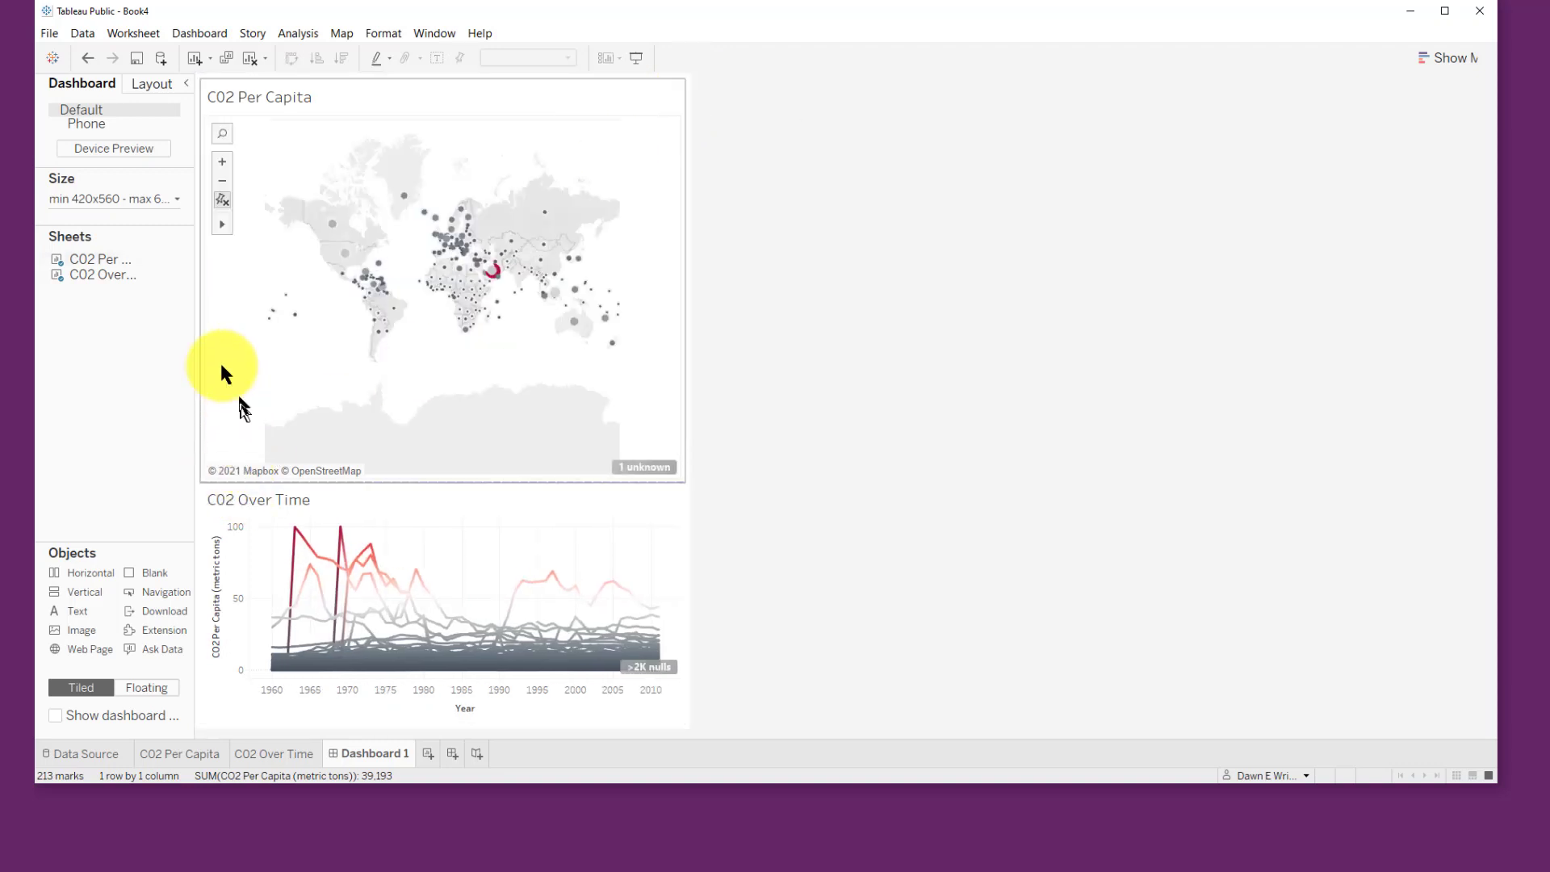
# Step: Use the map as a filter for the line chart and select Qatar on the map
pyautogui.click(220, 163)
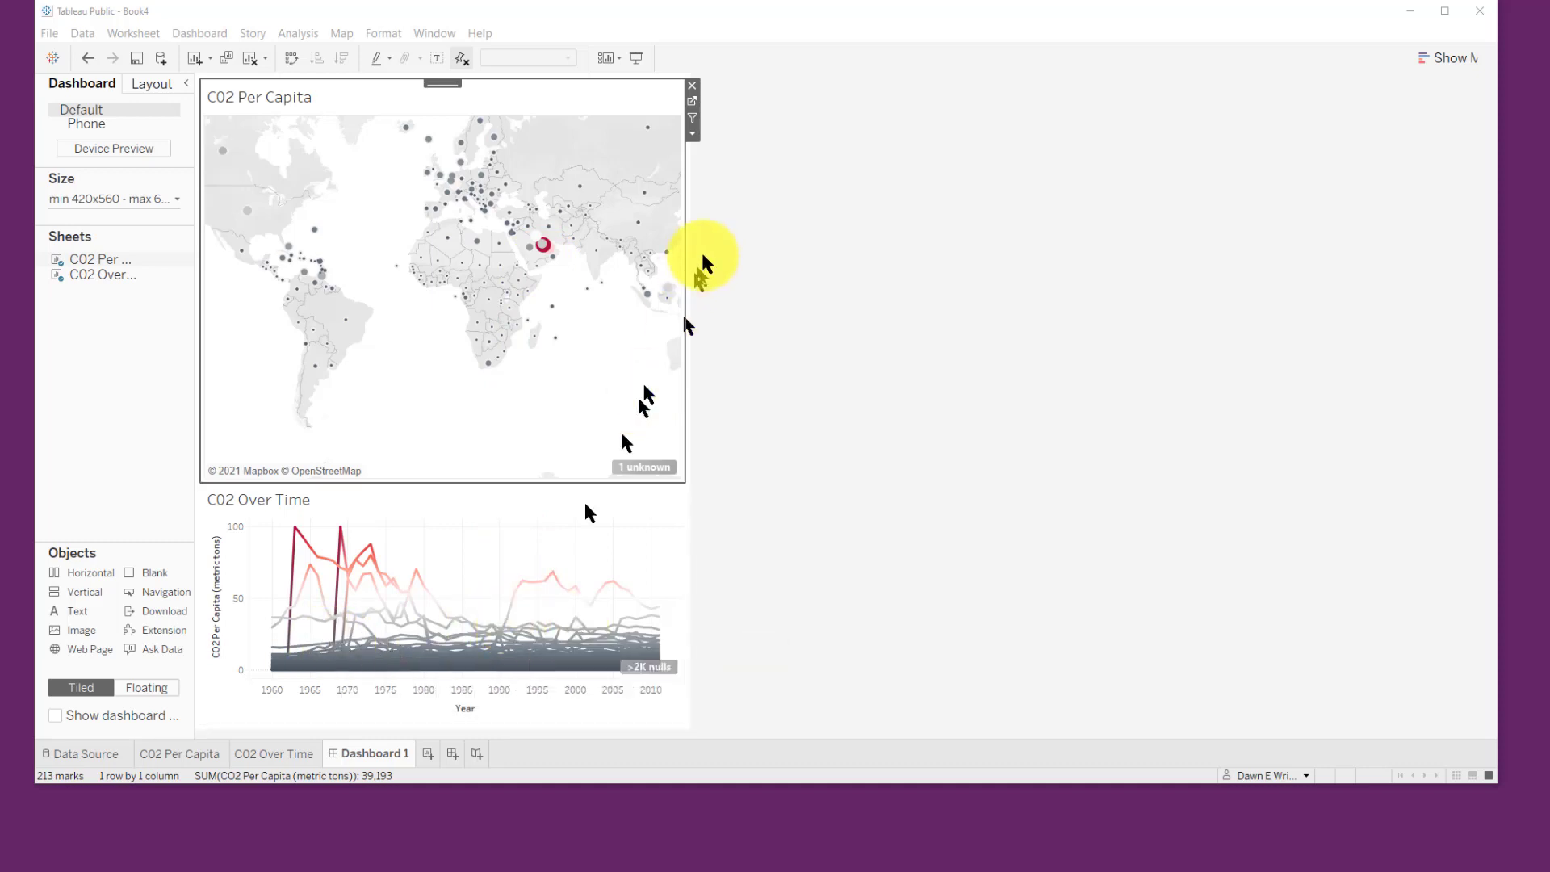
pyautogui.click(692, 118)
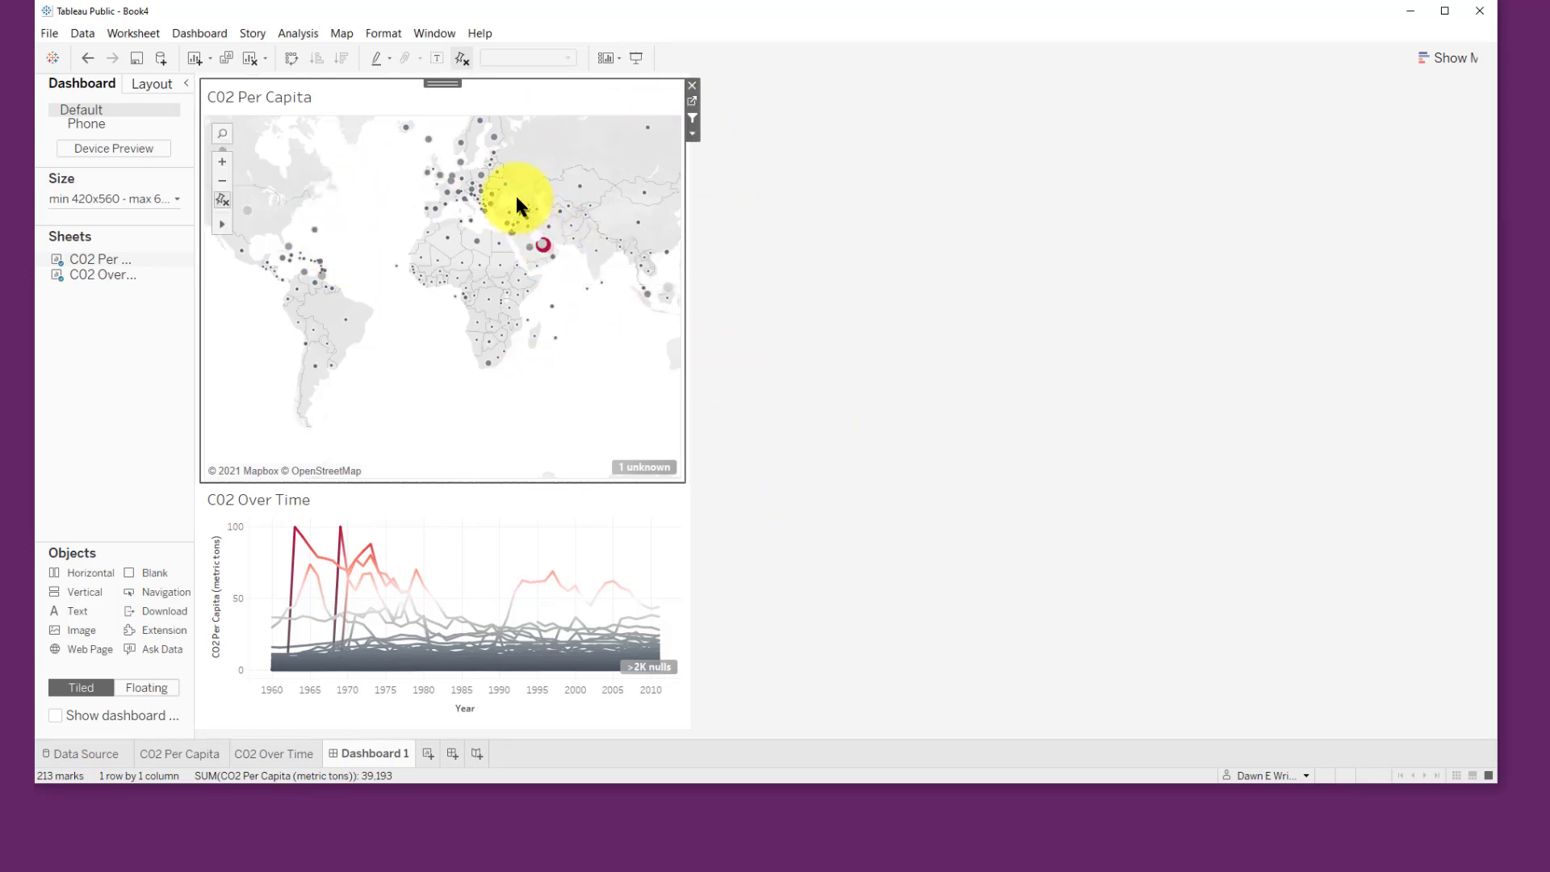
pyautogui.moveTo(506, 187)
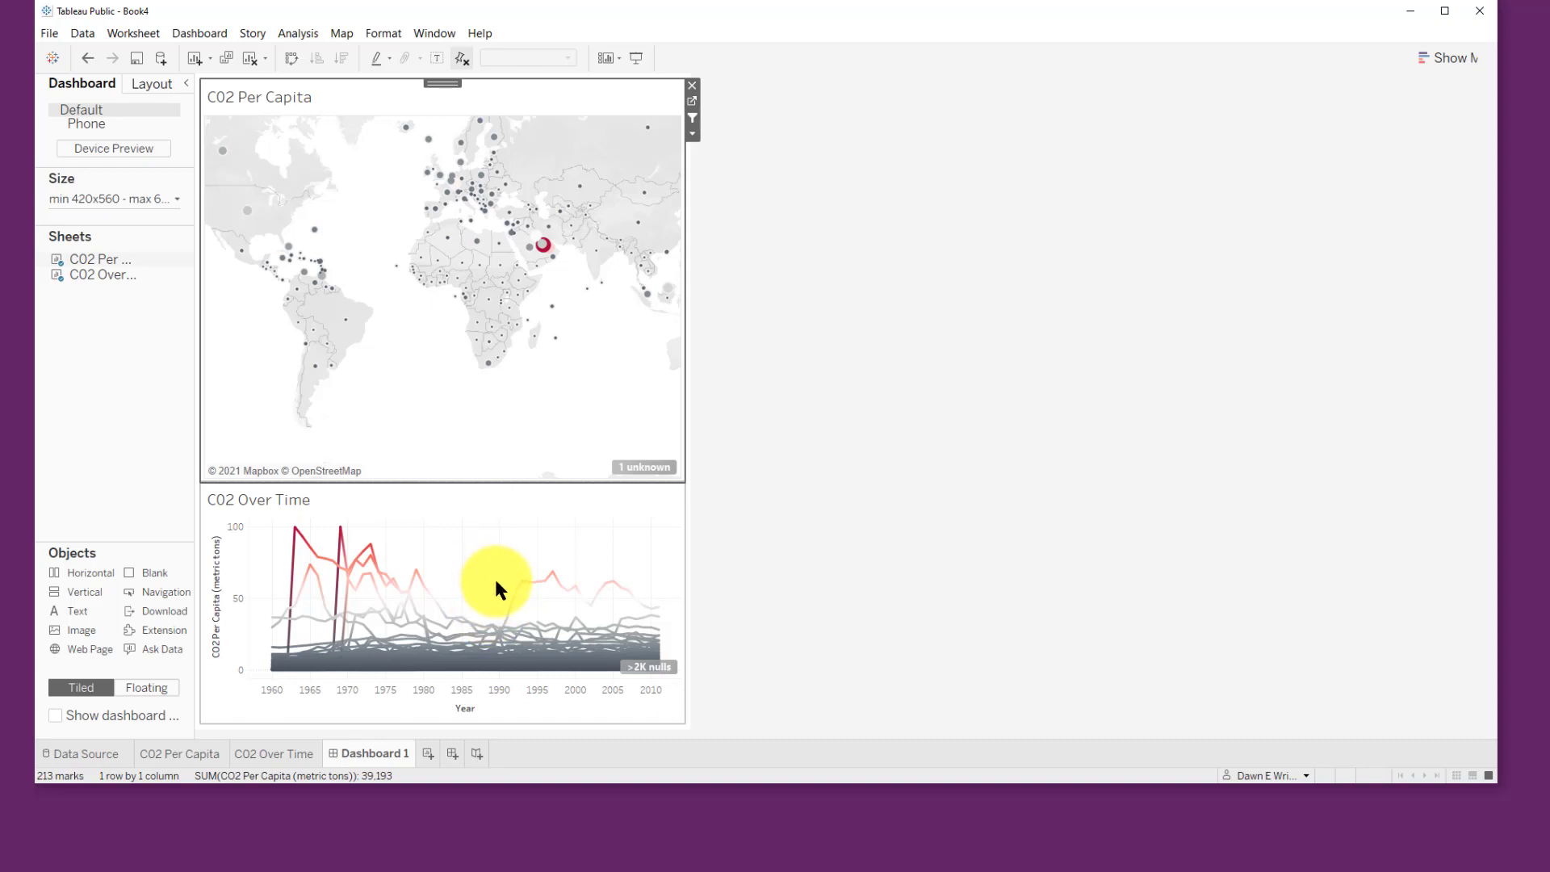
pyautogui.moveTo(538, 254)
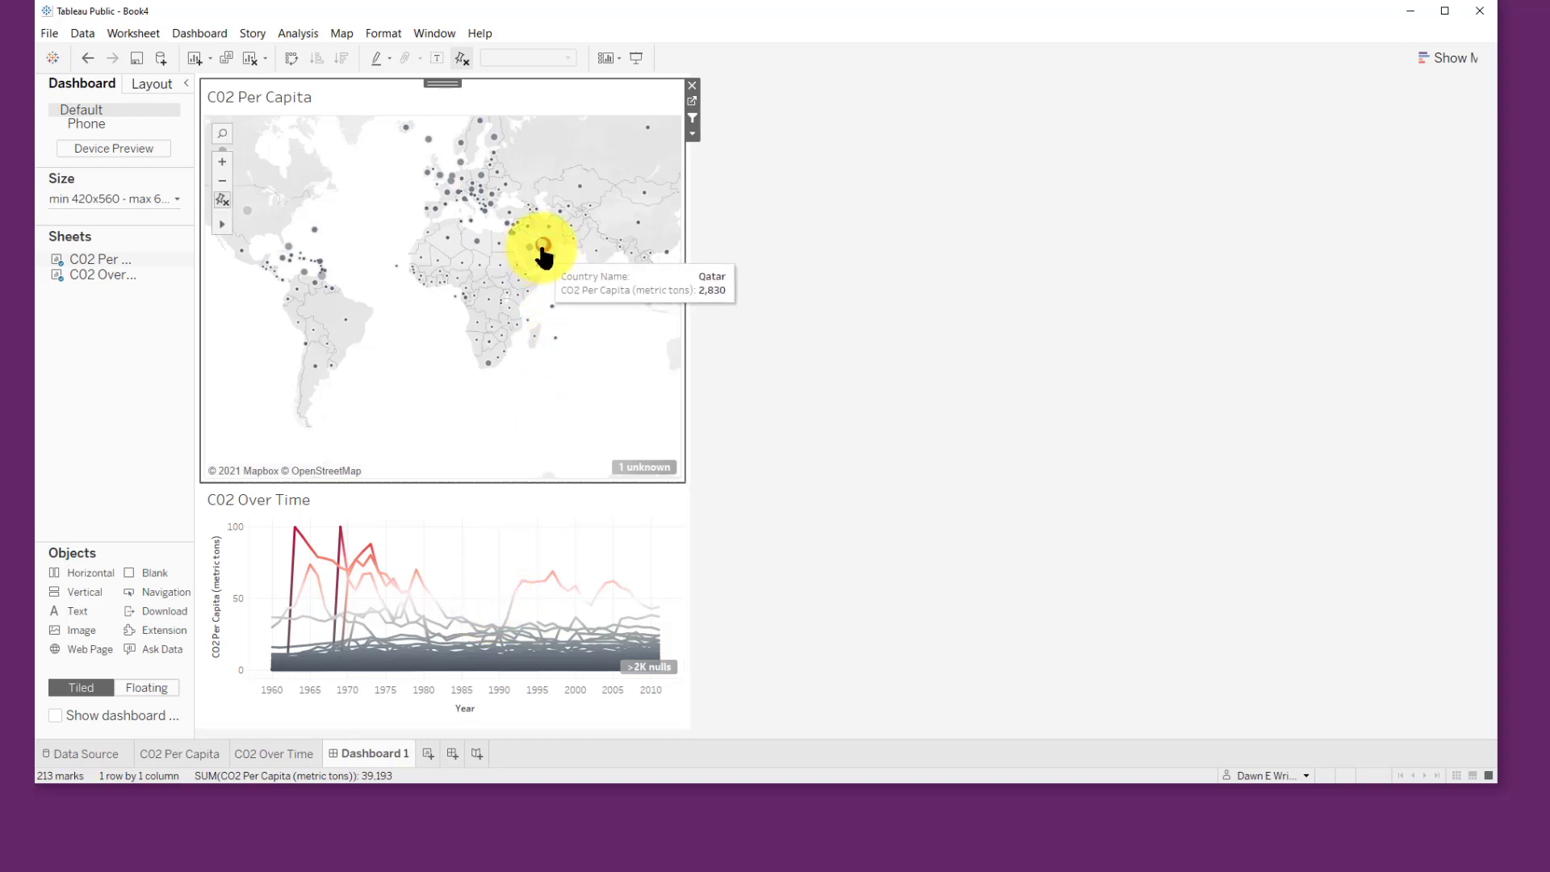
pyautogui.click(542, 248)
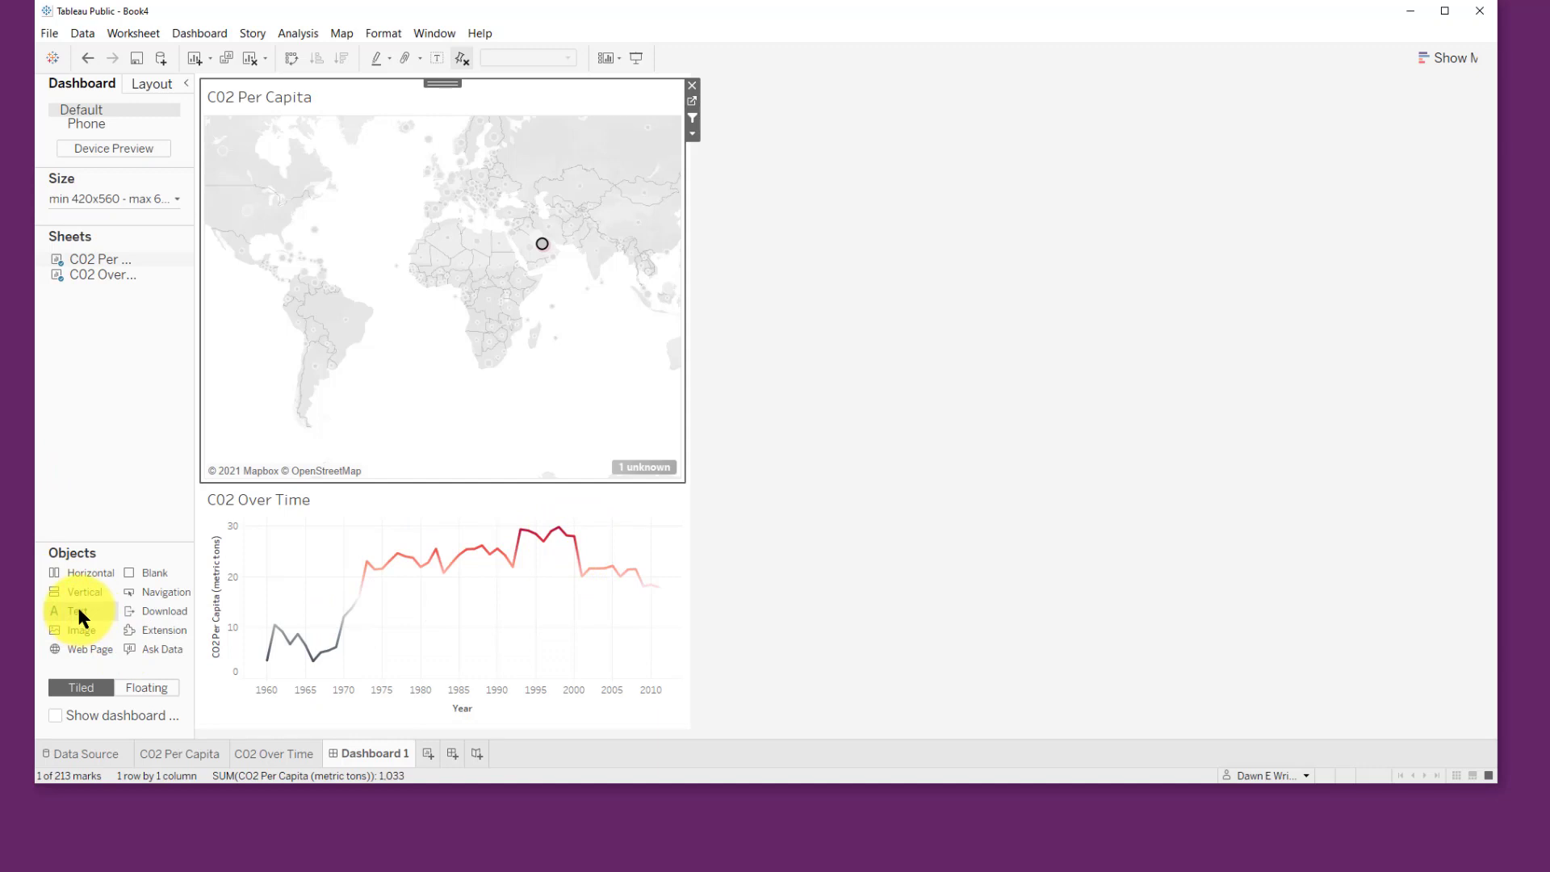
# Step: Add a text object at the top of the dashboard reading Sources of CO2 Emissions and shrink its height
pyautogui.moveTo(76, 607)
pyautogui.mouseDown()
pyautogui.moveTo(289, 445)
pyautogui.moveTo(405, 178)
pyautogui.moveTo(400, 101)
pyautogui.mouseUp()
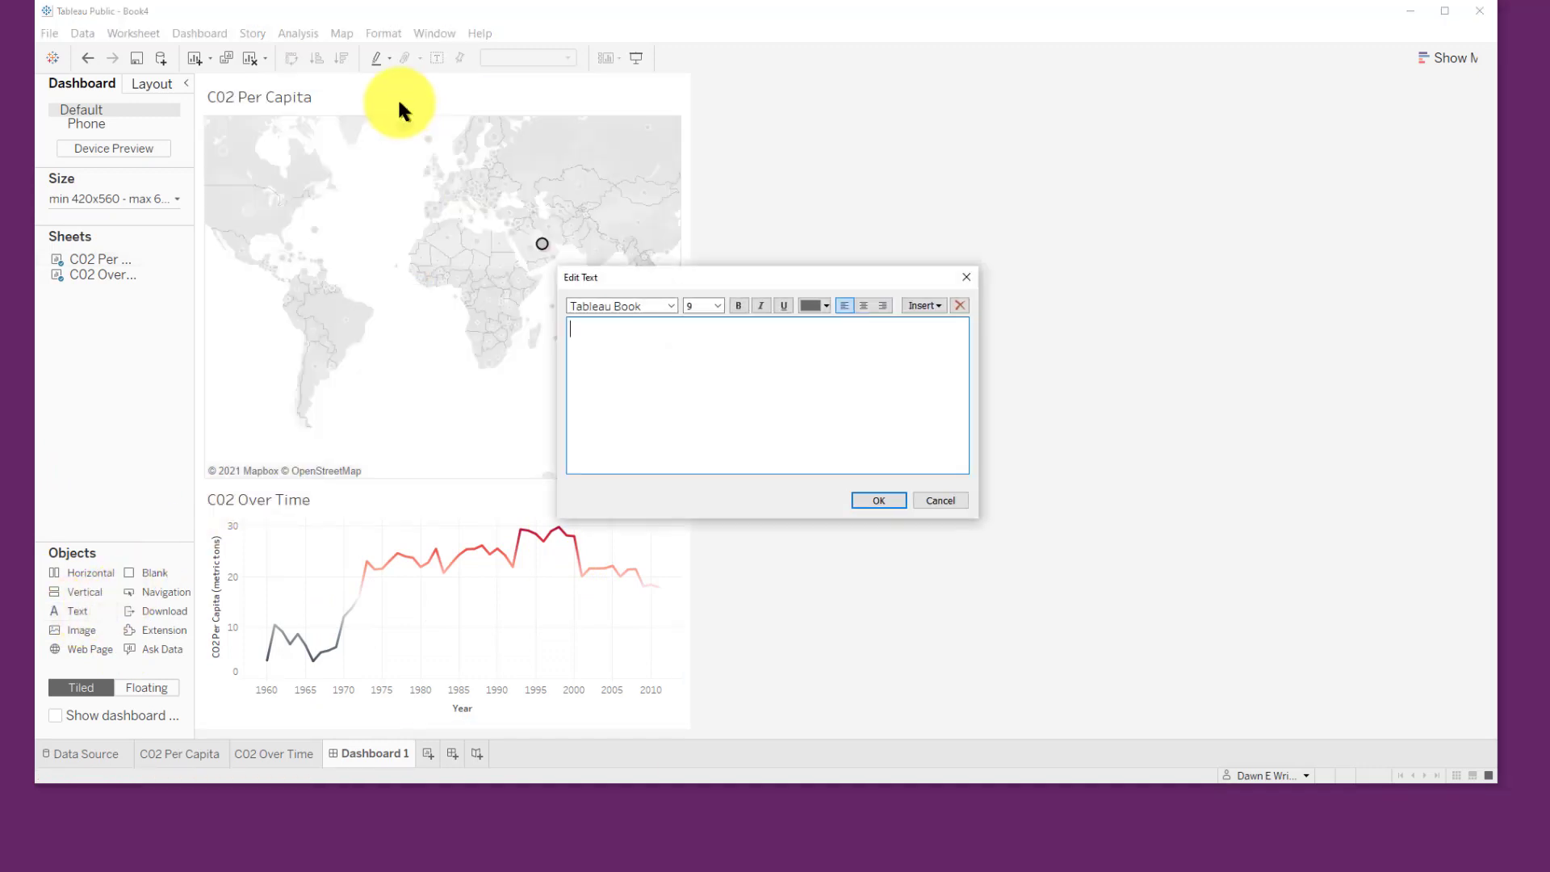
pyautogui.rightClick(597, 330)
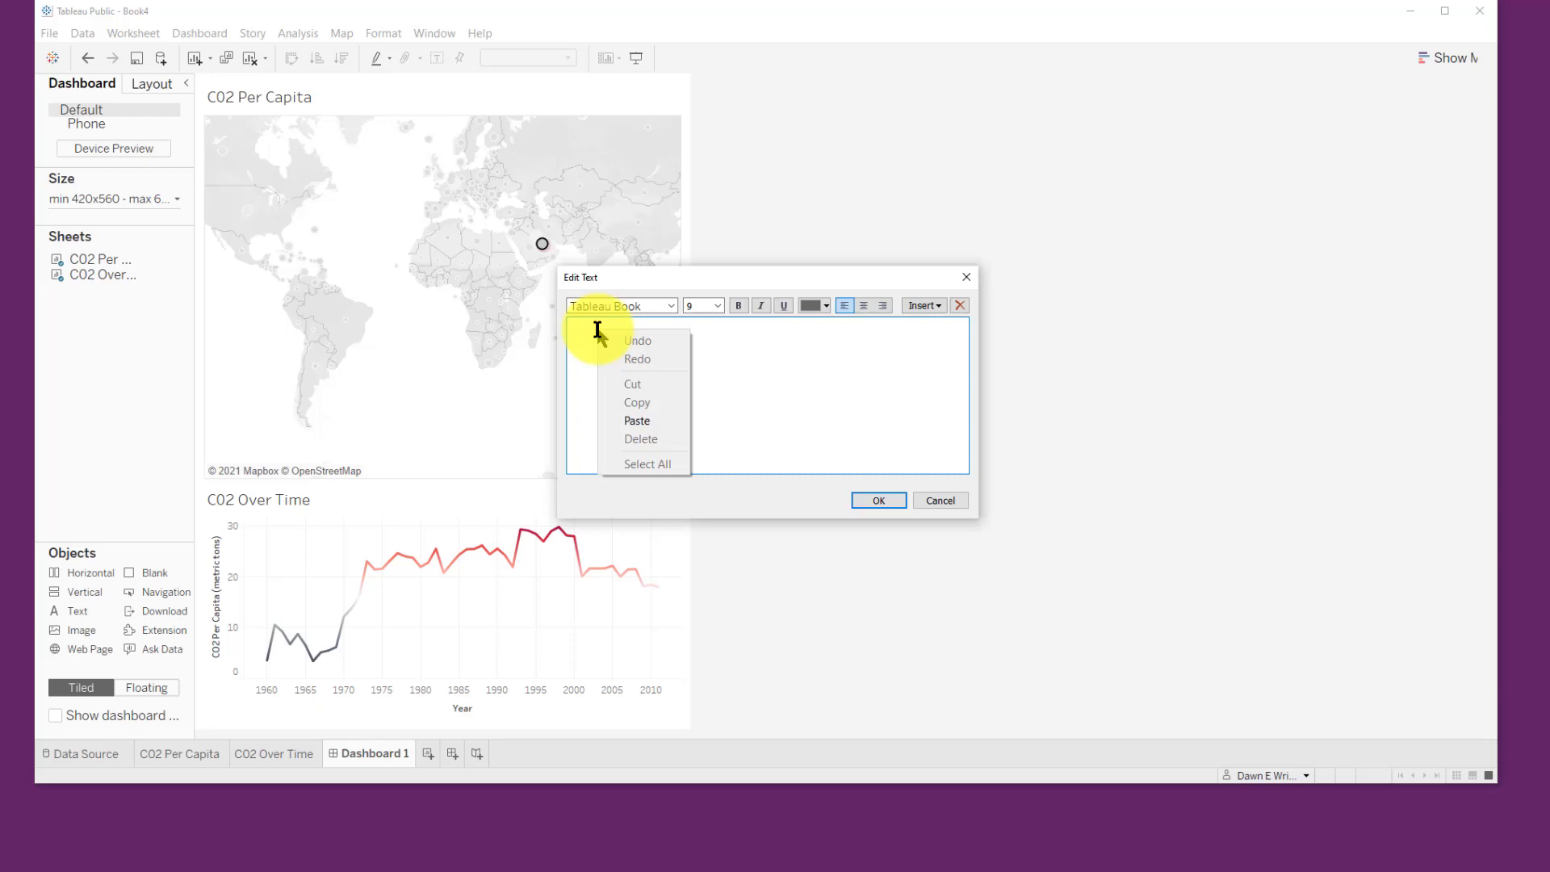
pyautogui.click(644, 415)
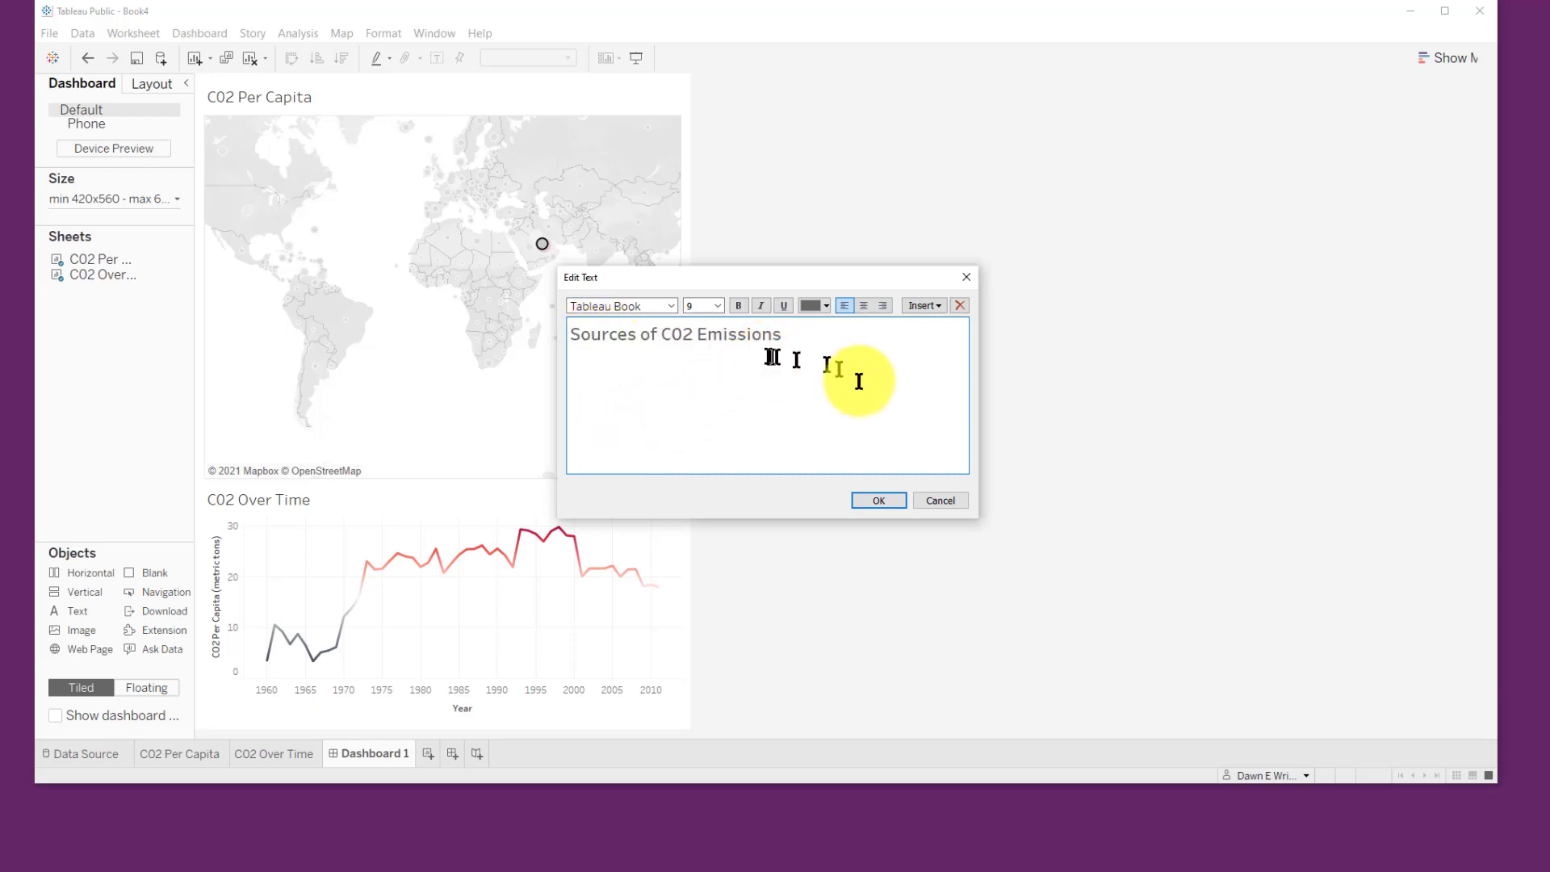
pyautogui.click(878, 501)
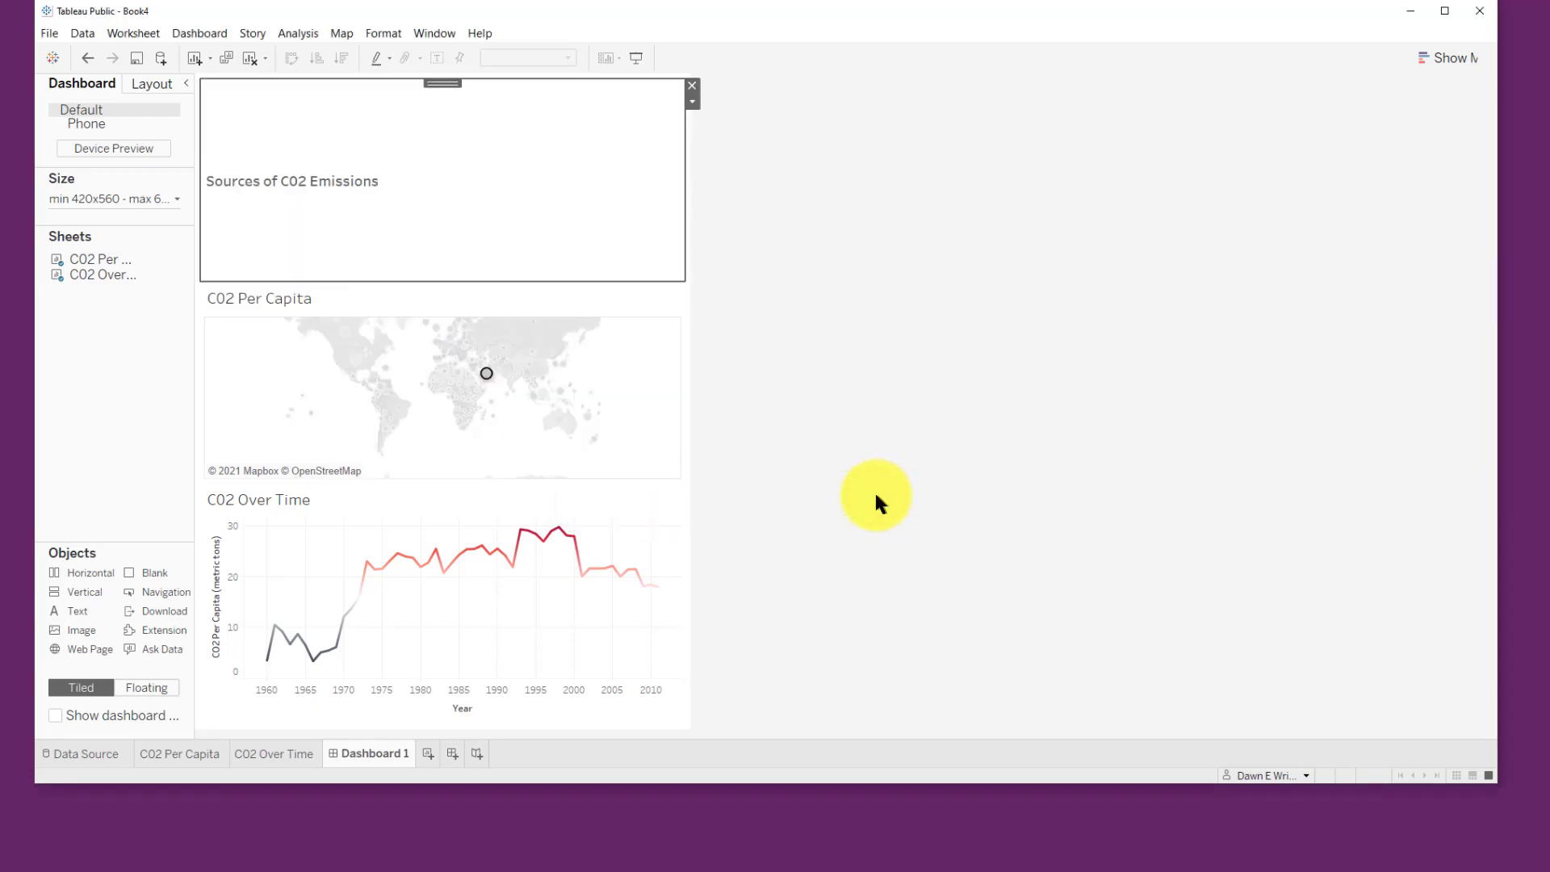
pyautogui.moveTo(474, 277); pyautogui.dragTo(453, 148)
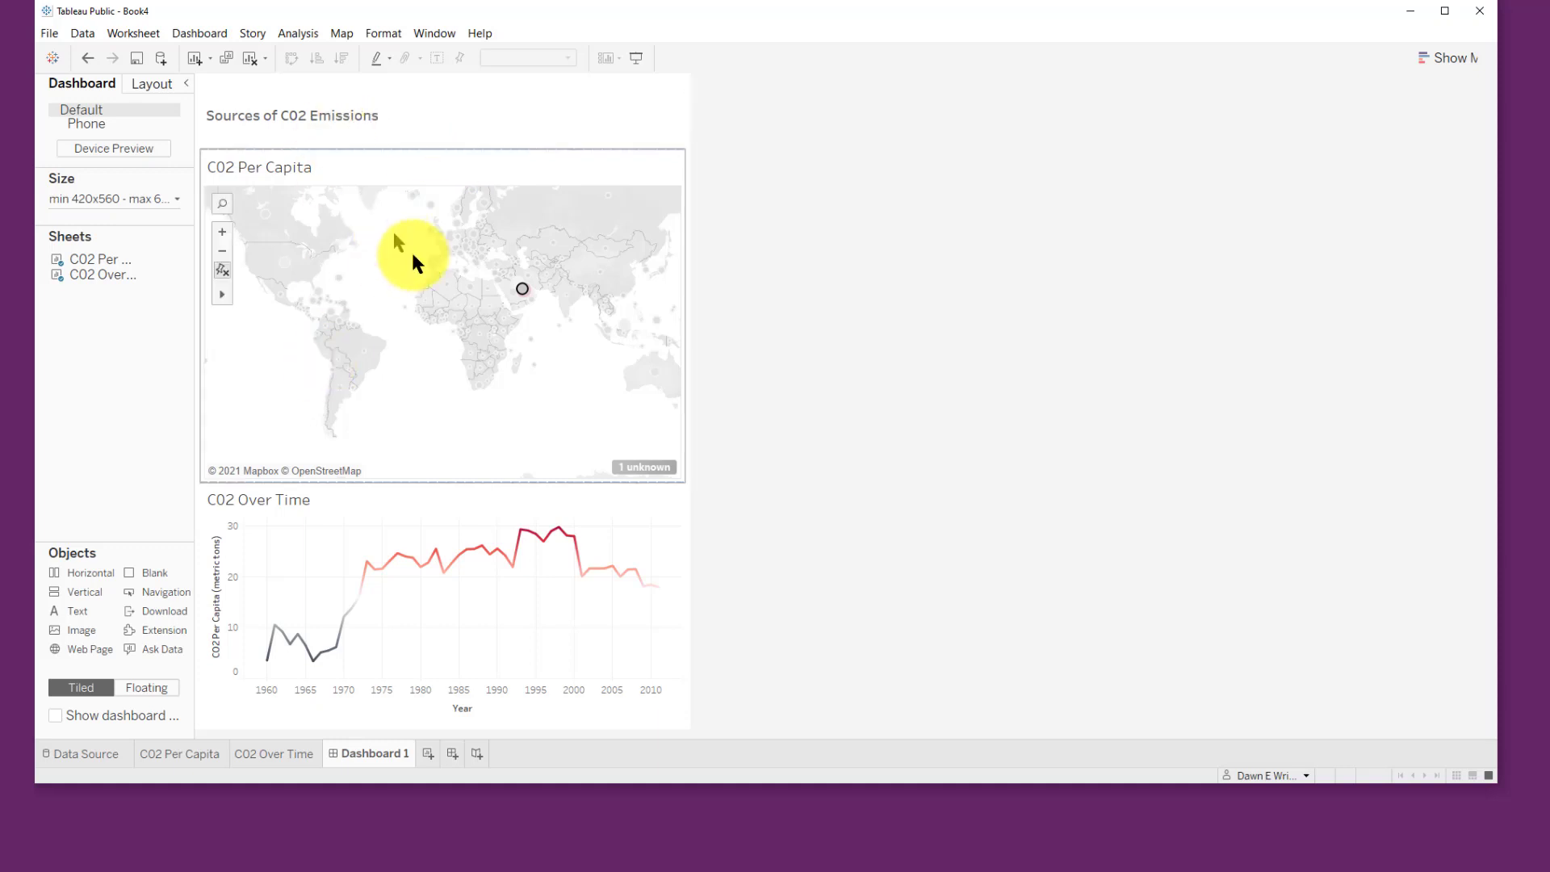
# Step: Save the workbook to Tableau Public with the title CO2 Emissions Sources
pyautogui.click(446, 284)
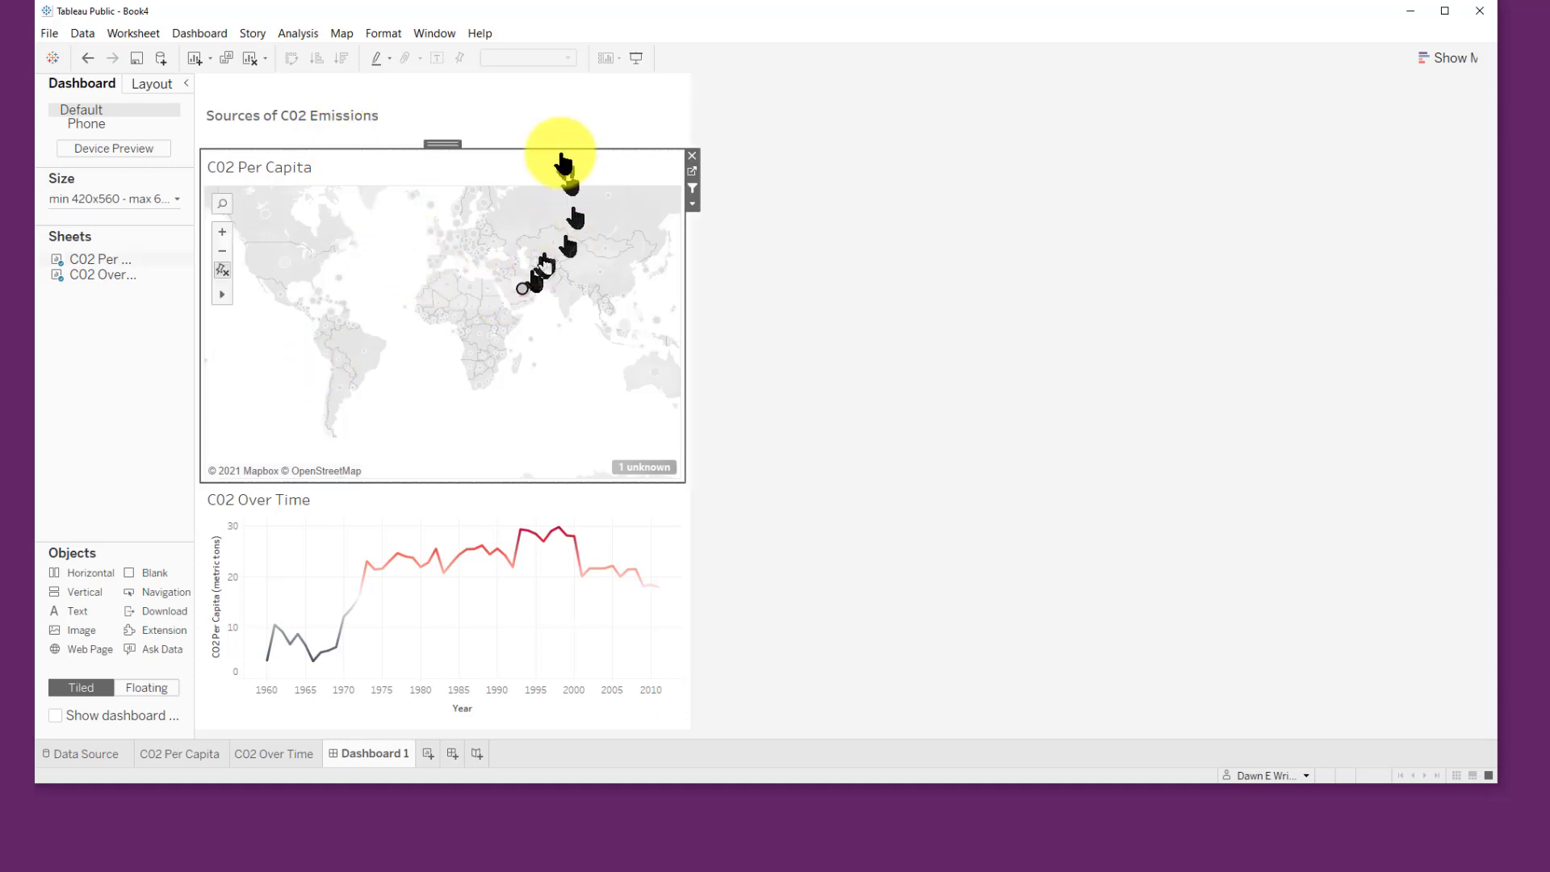
pyautogui.click(51, 32)
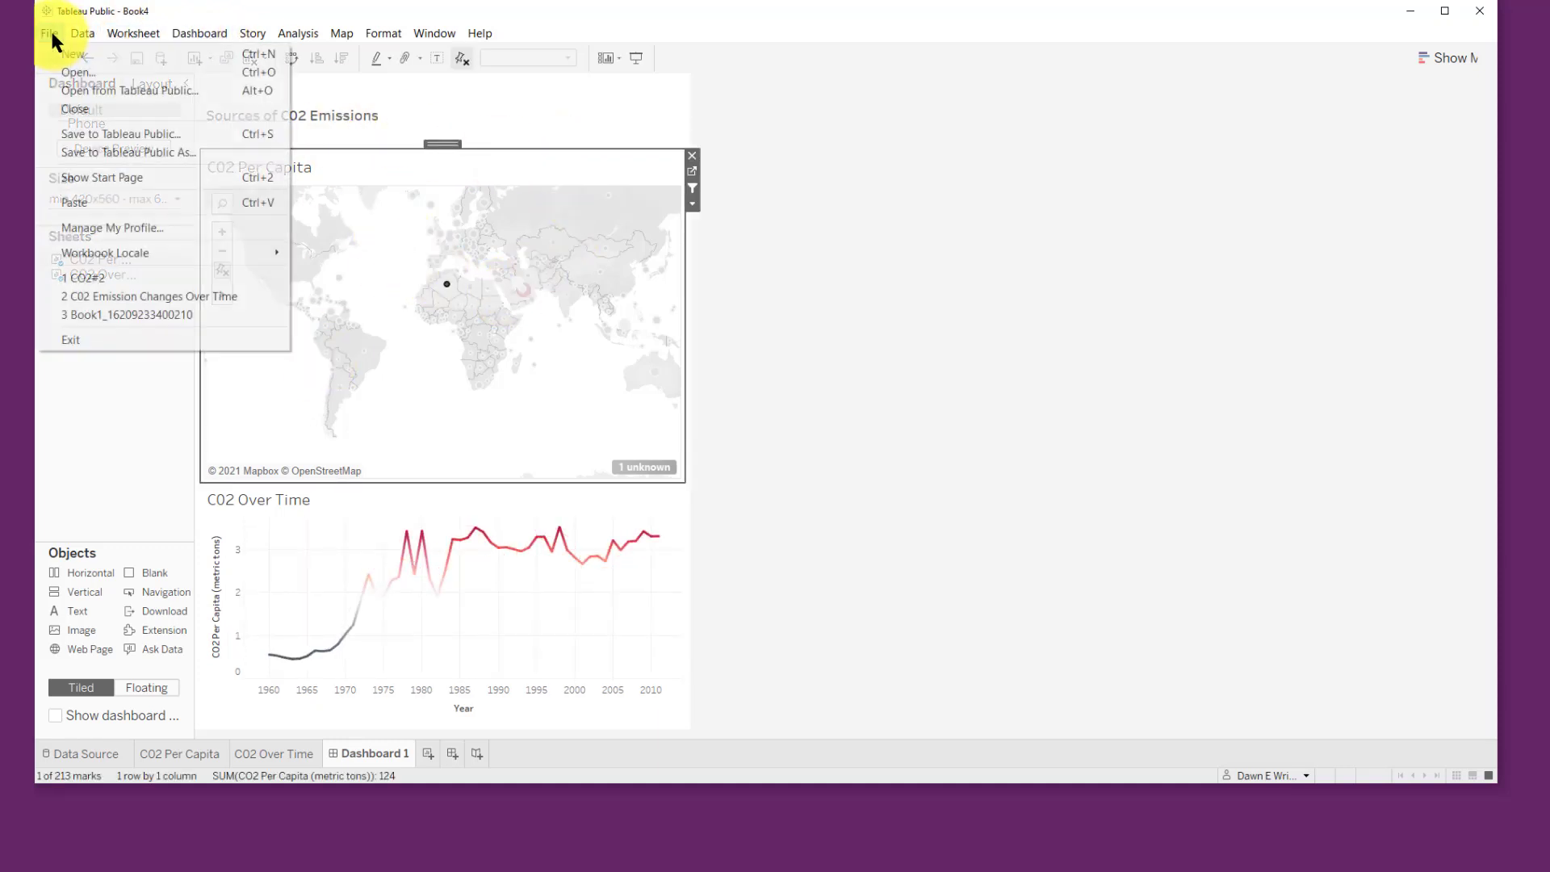
pyautogui.click(123, 154)
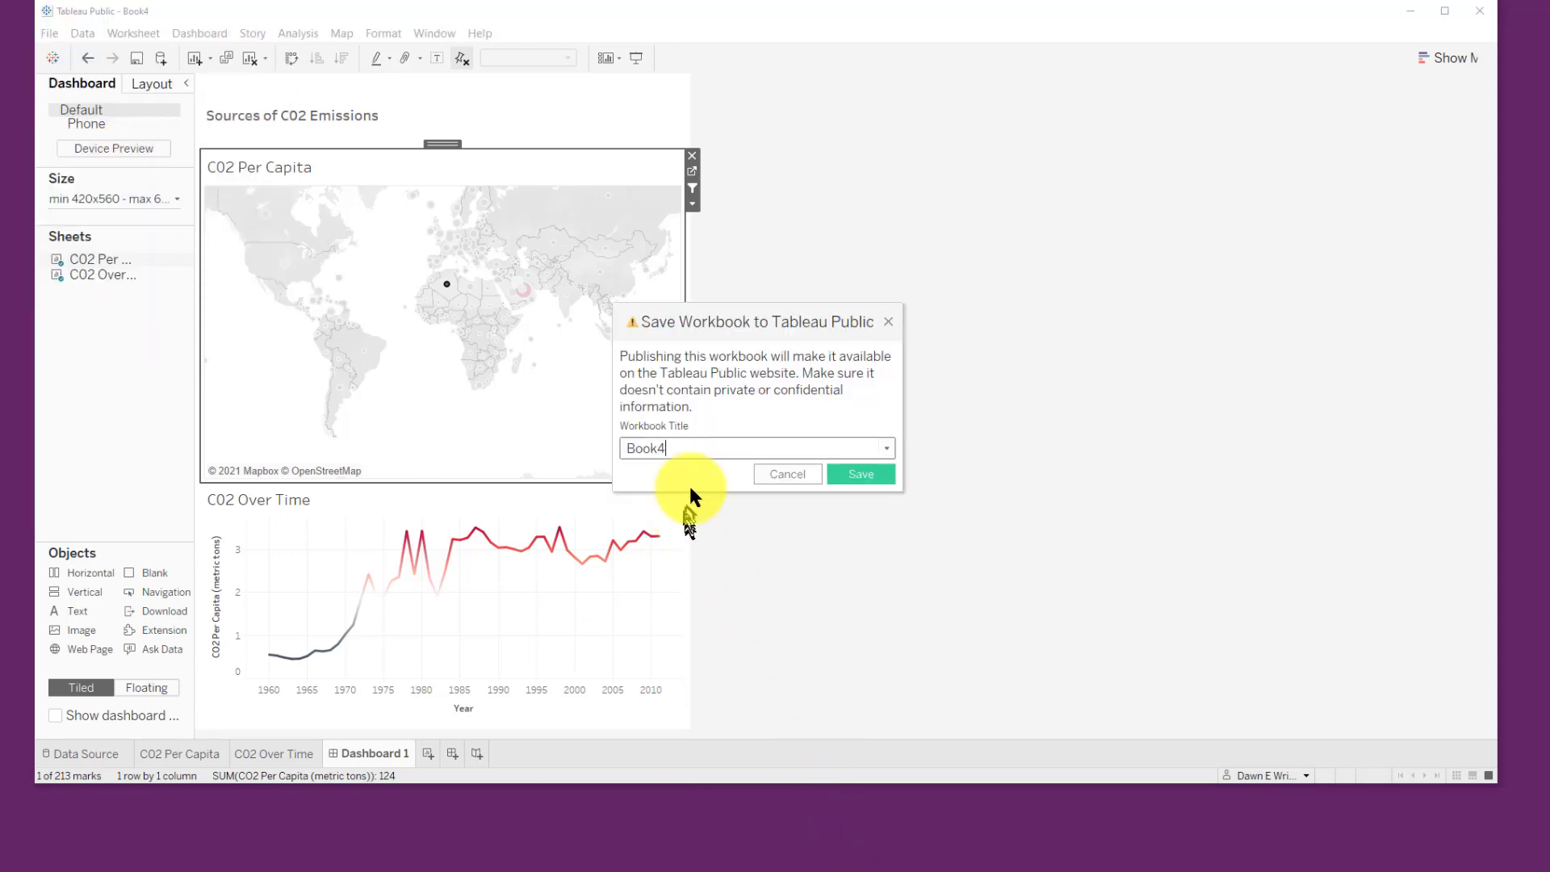
pyautogui.moveTo(692, 447); pyautogui.dragTo(580, 454)
pyautogui.write('CO2 Emissions Sources')
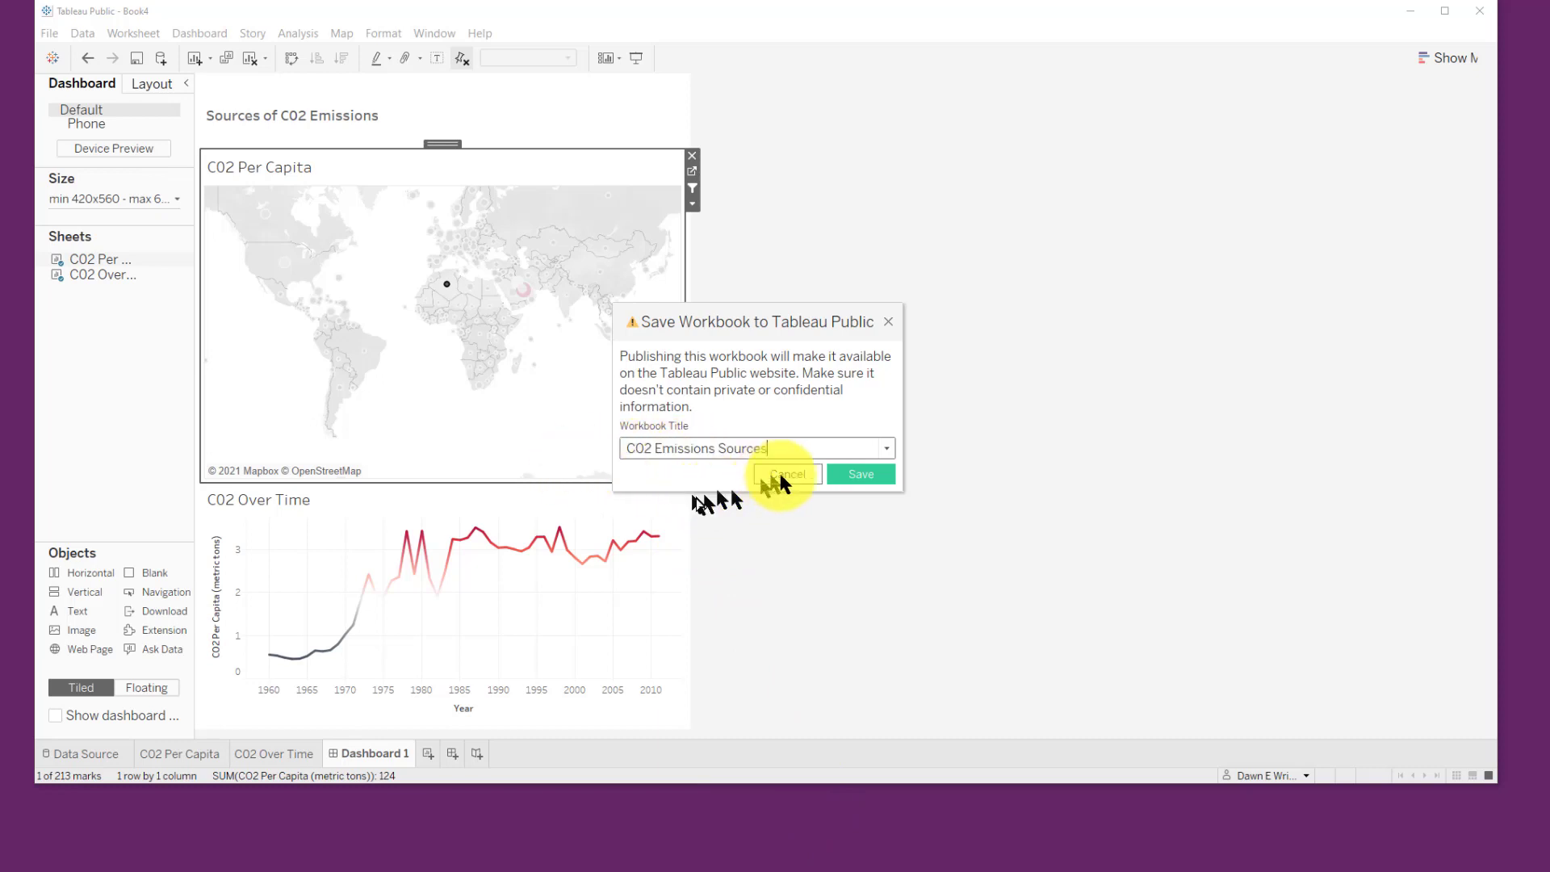
pyautogui.click(854, 473)
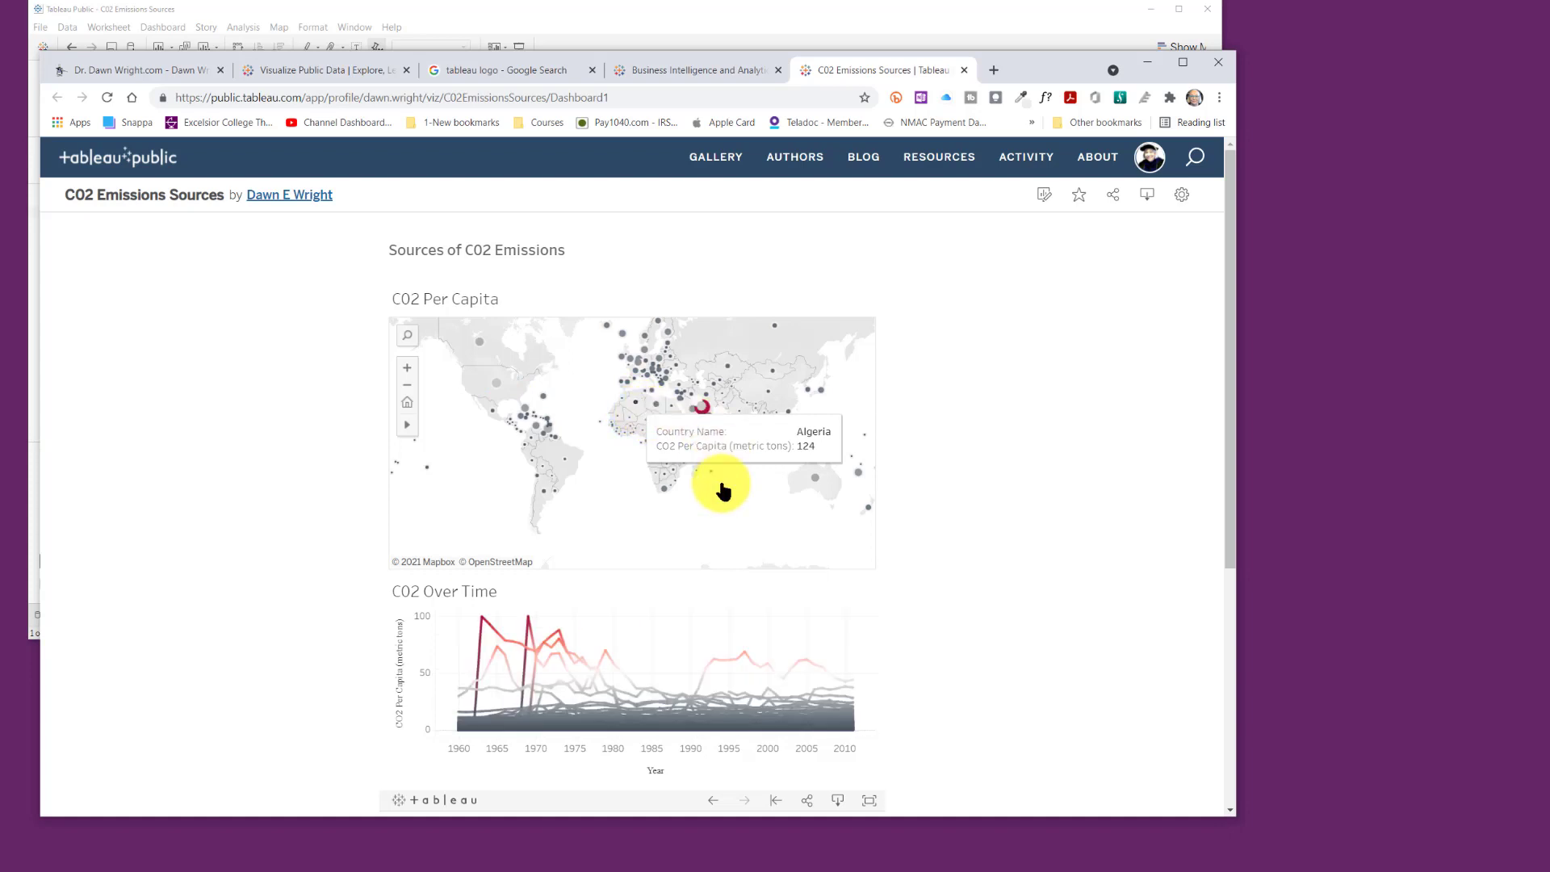
# Step: Explore the published dashboard by selecting countries on the map and opening the share options
pyautogui.click(498, 386)
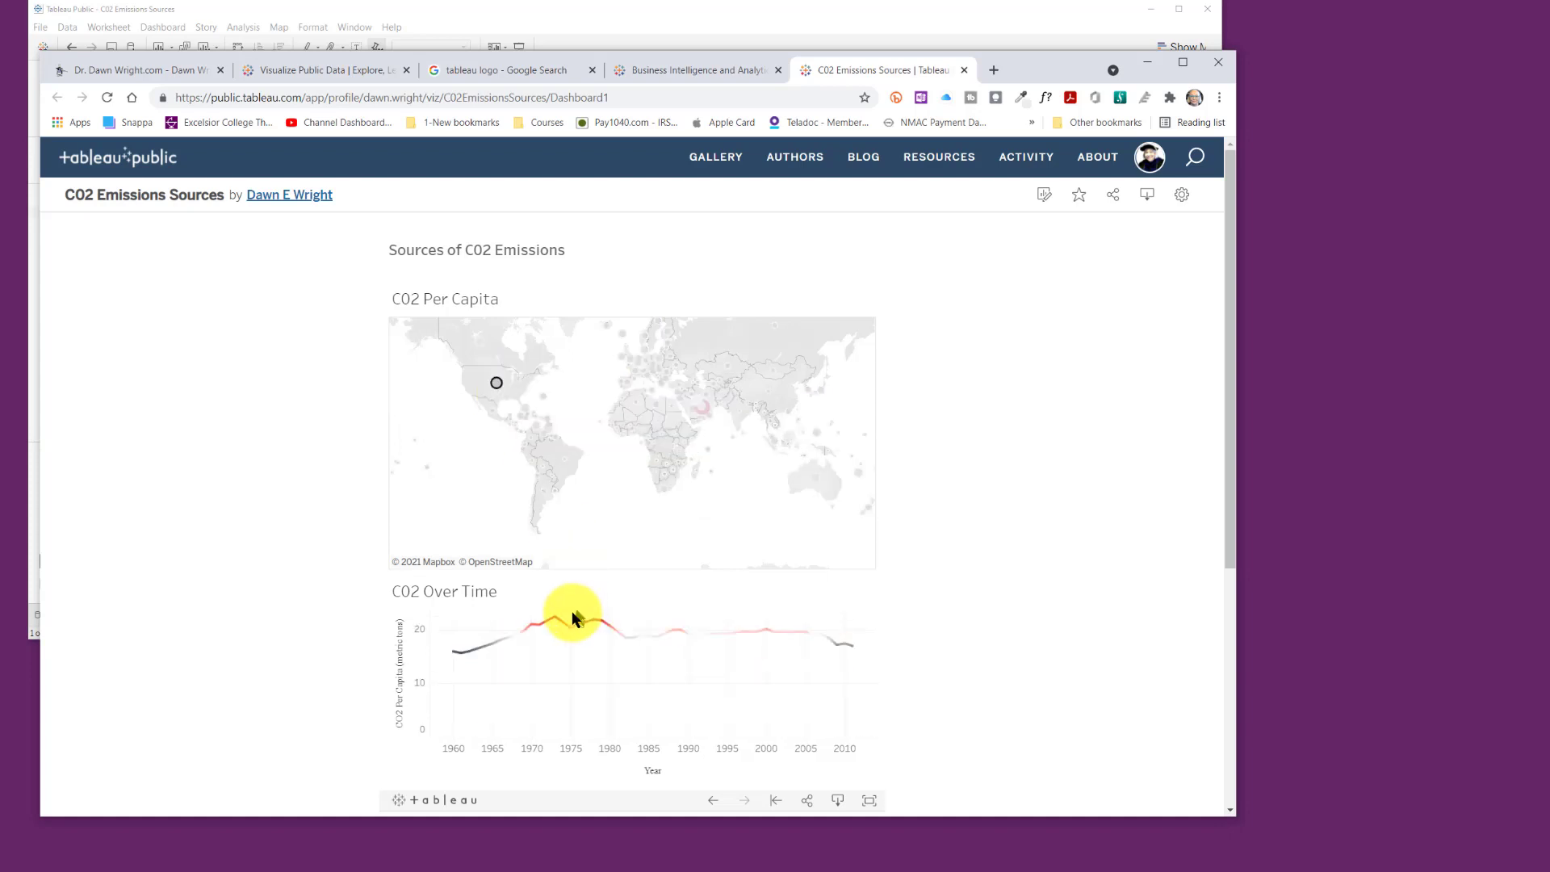
pyautogui.click(514, 404)
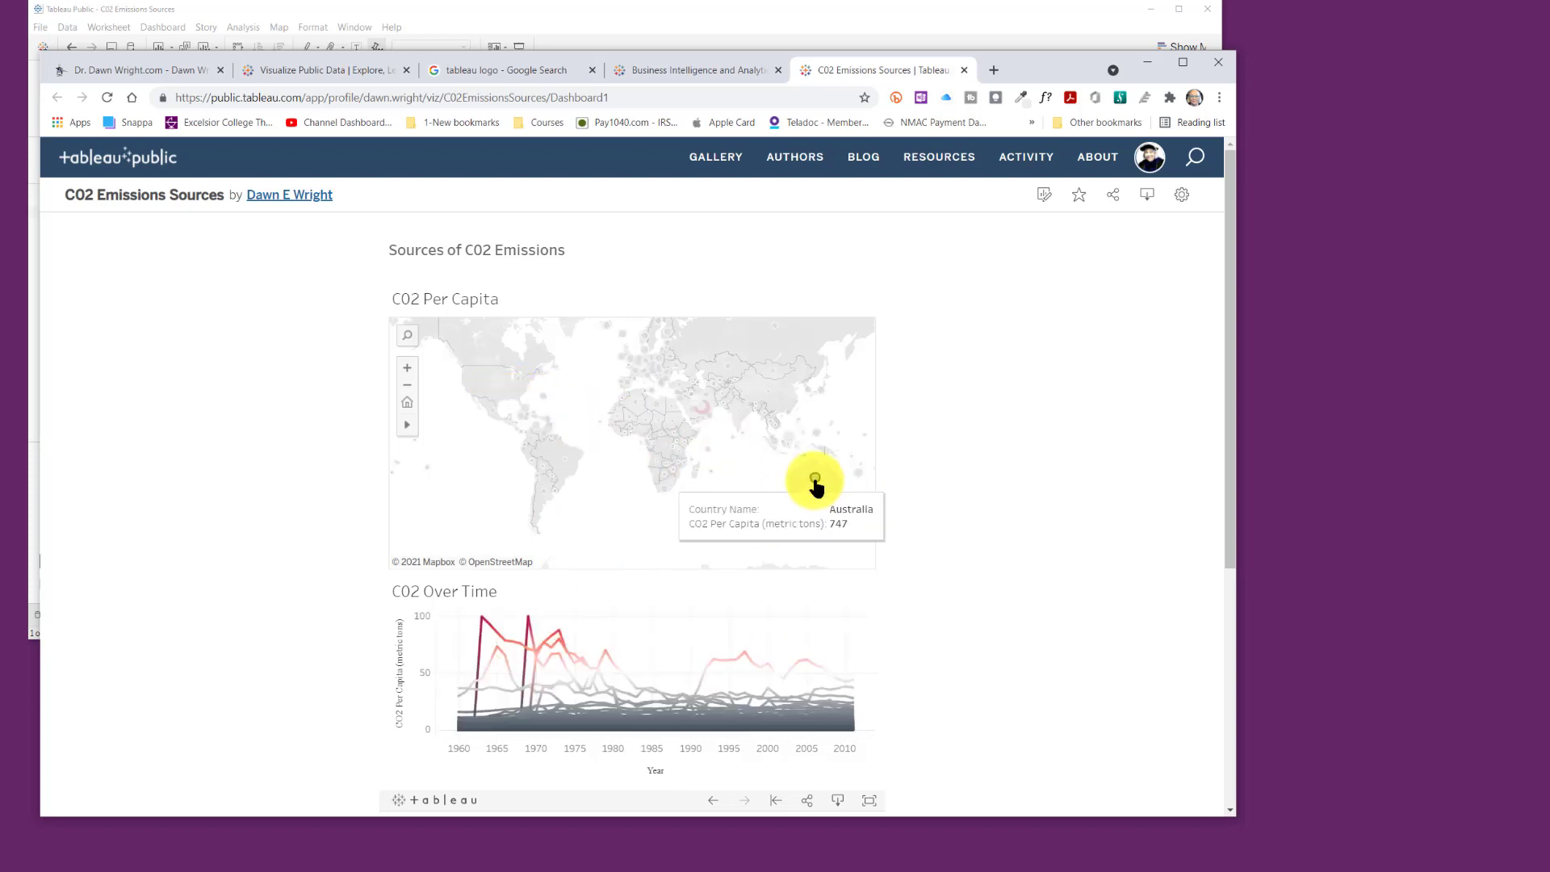
pyautogui.click(816, 482)
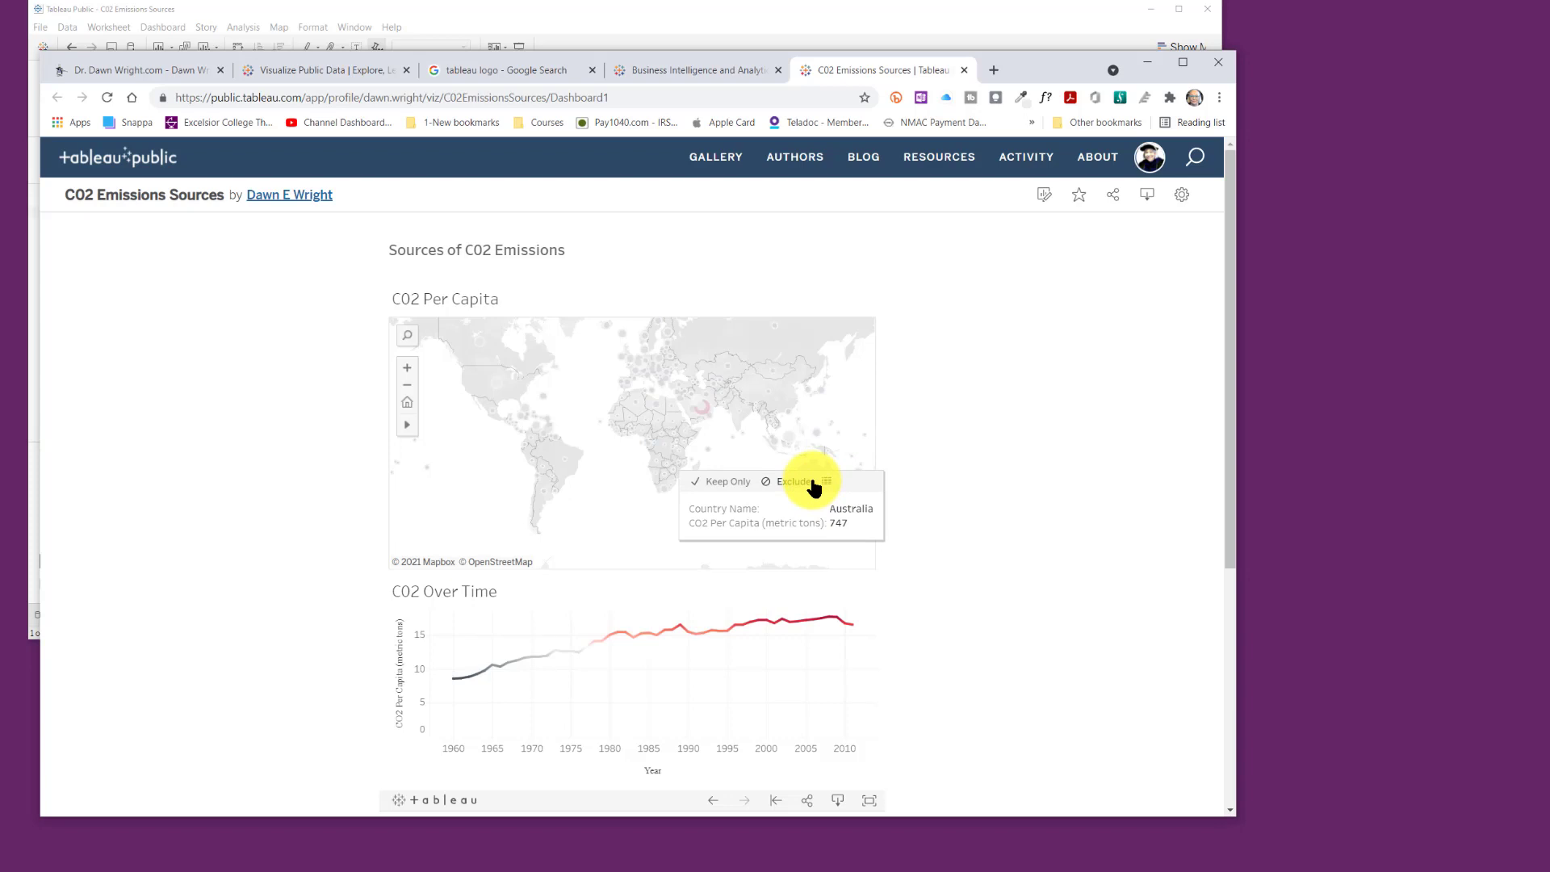
pyautogui.click(808, 800)
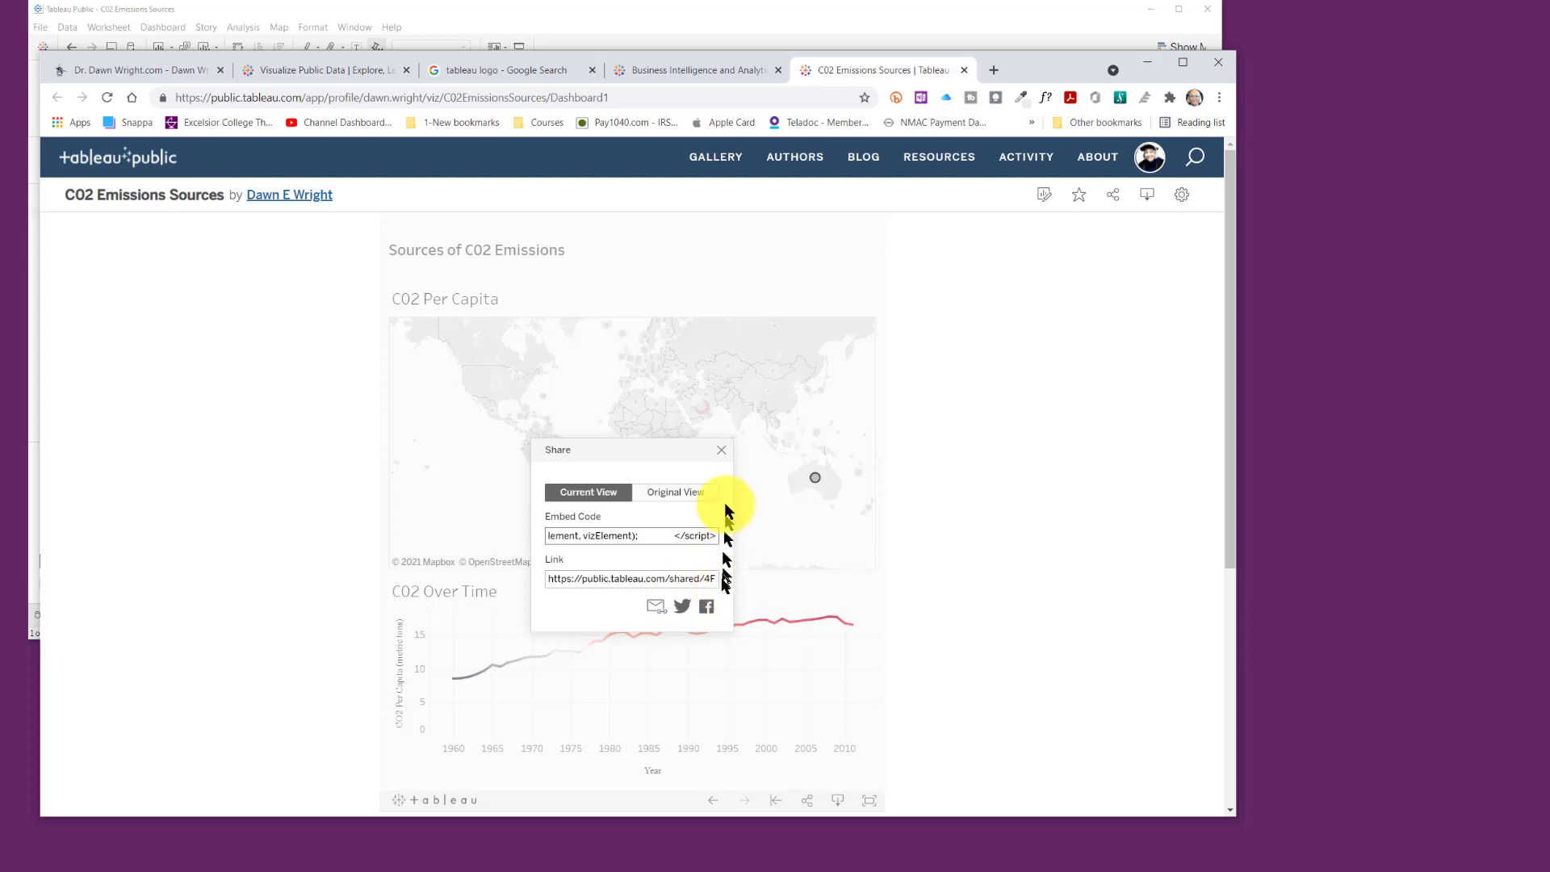
pyautogui.click(721, 449)
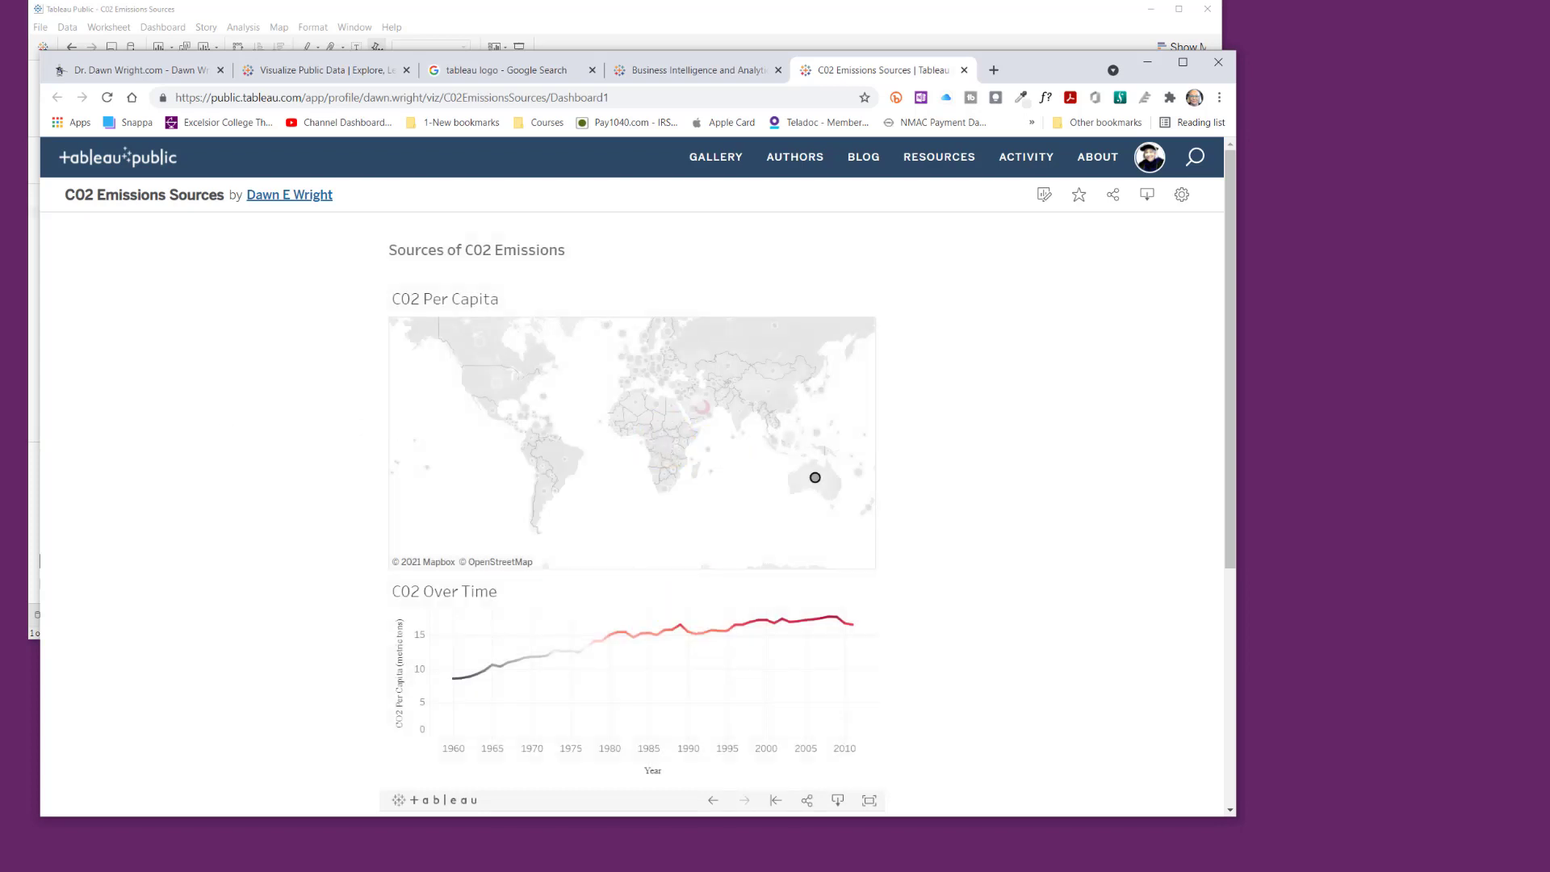